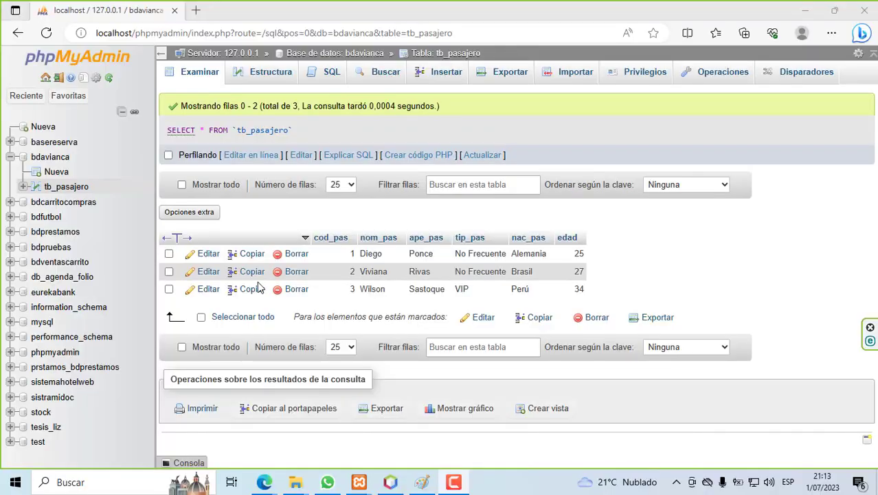
# Review the tb_pasajero rows in bdavianca, then run the aplicacionAvianca project from NetBeans.
pyautogui.click(51, 160)
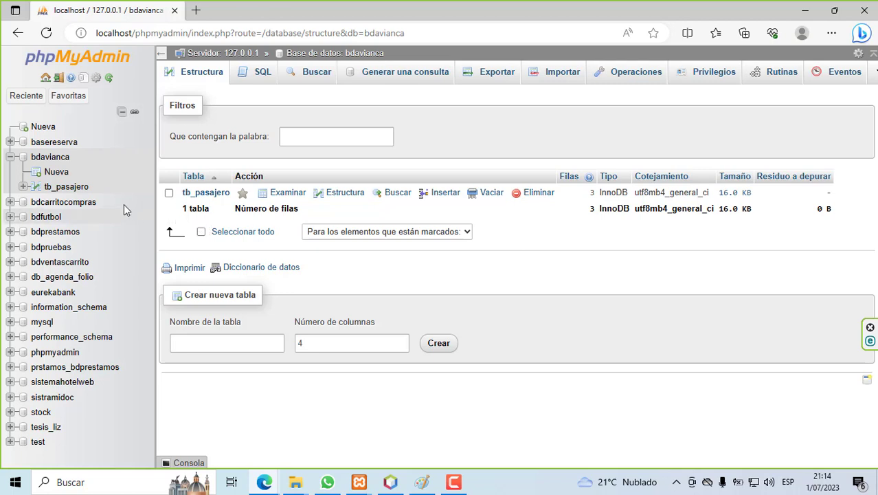
pyautogui.click(68, 187)
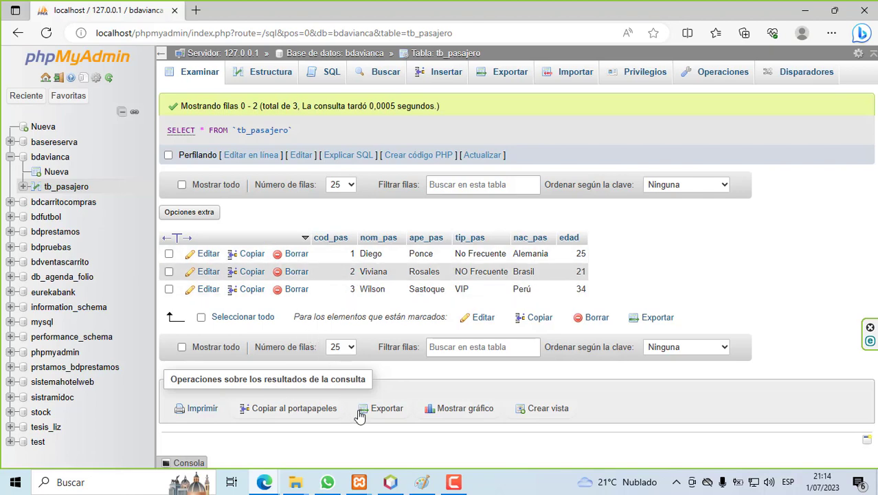
pyautogui.click(390, 481)
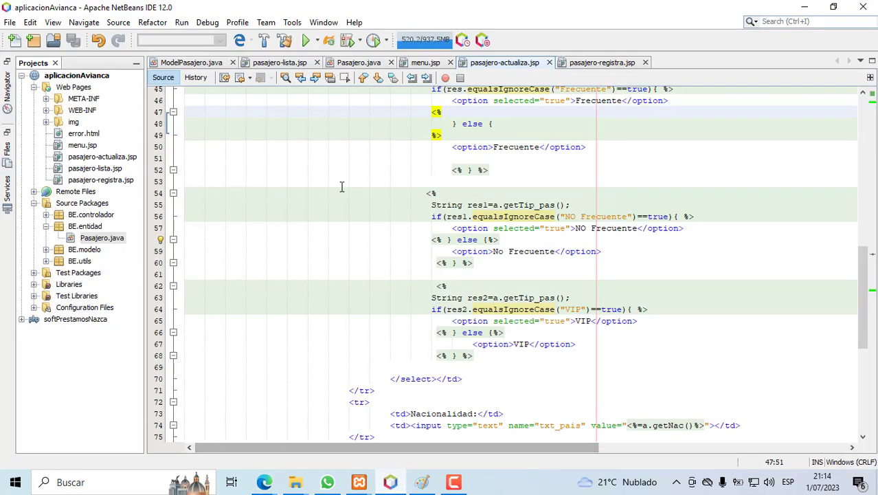
pyautogui.click(306, 43)
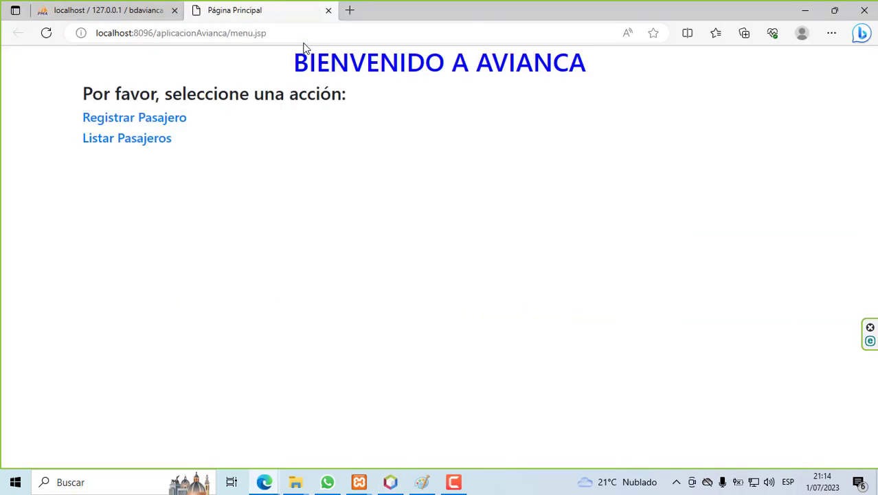
# From the passenger list, start a new passenger and enter the first name and surname.
pyautogui.click(151, 138)
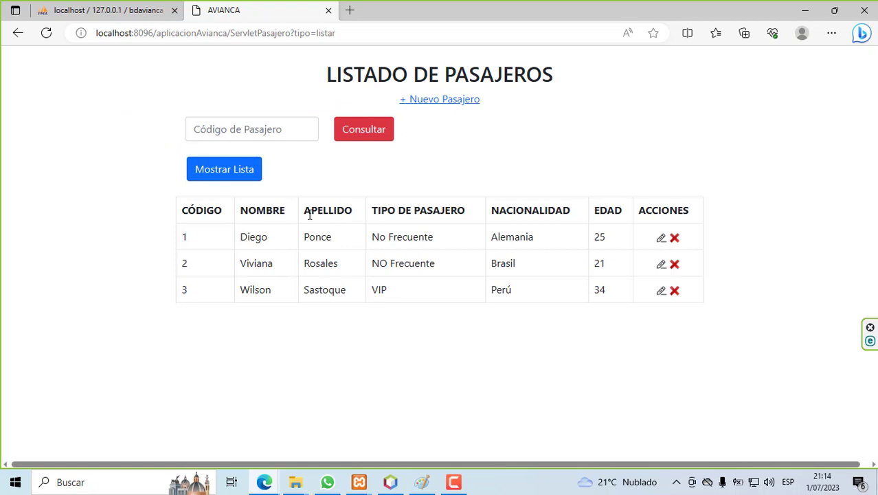
pyautogui.click(446, 102)
pyautogui.click(480, 122)
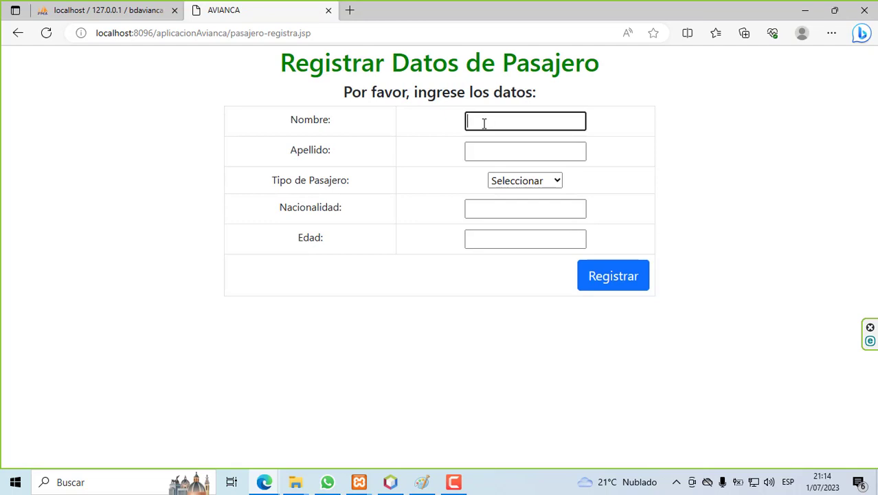
pyautogui.click(479, 149)
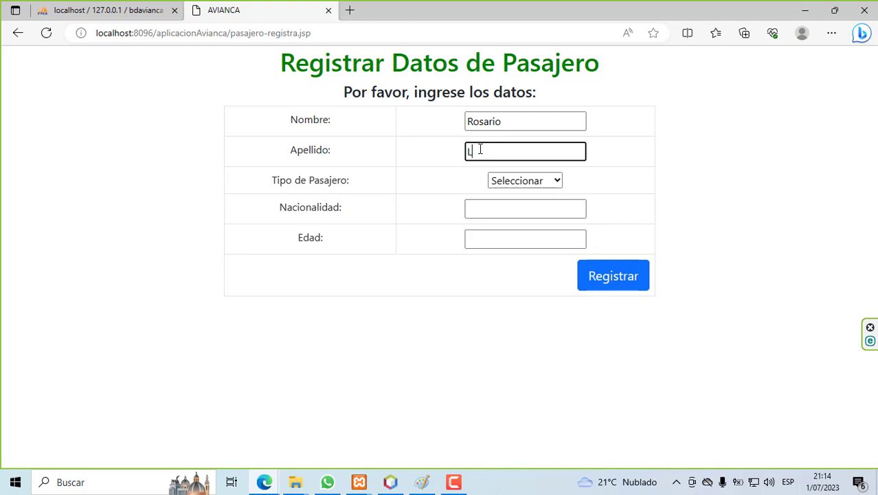
# Set type Frecuente, nationality Brazil and age 22, then register the passenger.
pyautogui.click(555, 180)
pyautogui.click(542, 214)
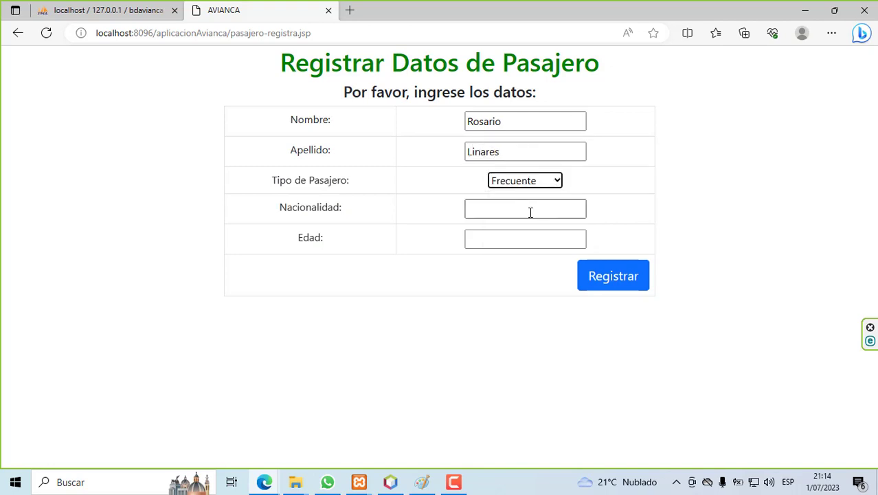
pyautogui.click(509, 209)
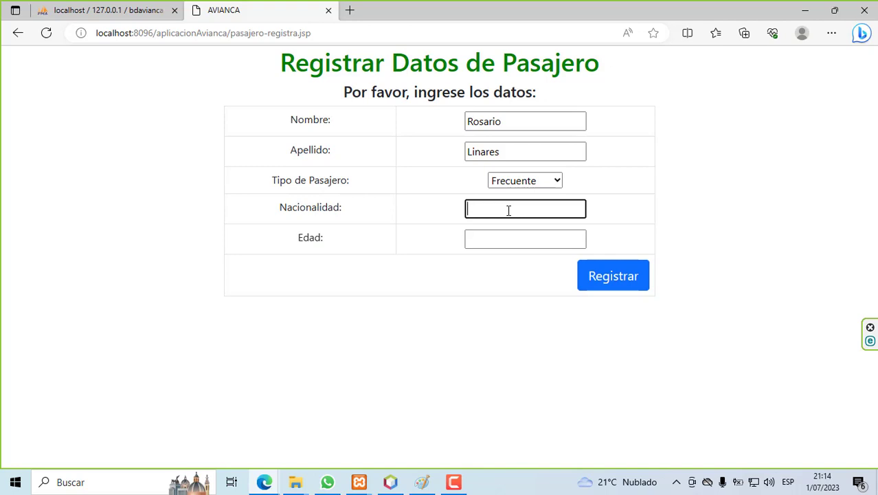
pyautogui.write('Brazil')
pyautogui.click(501, 235)
pyautogui.write('22')
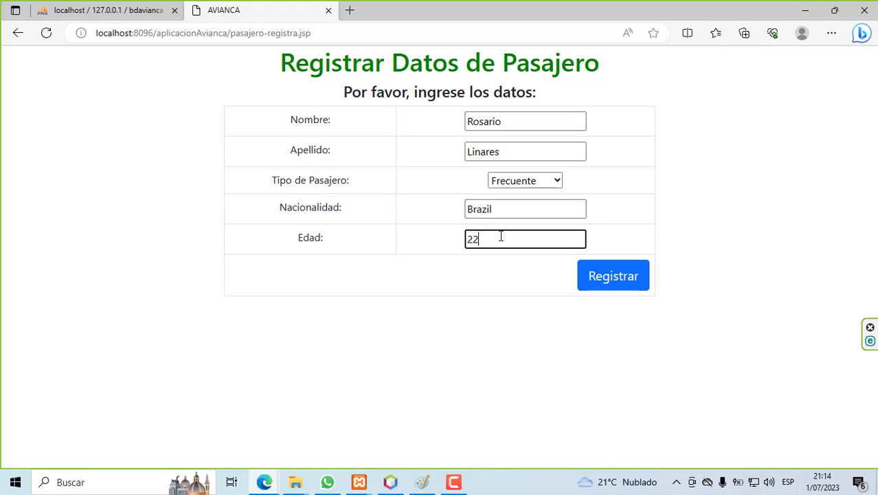
pyautogui.click(599, 274)
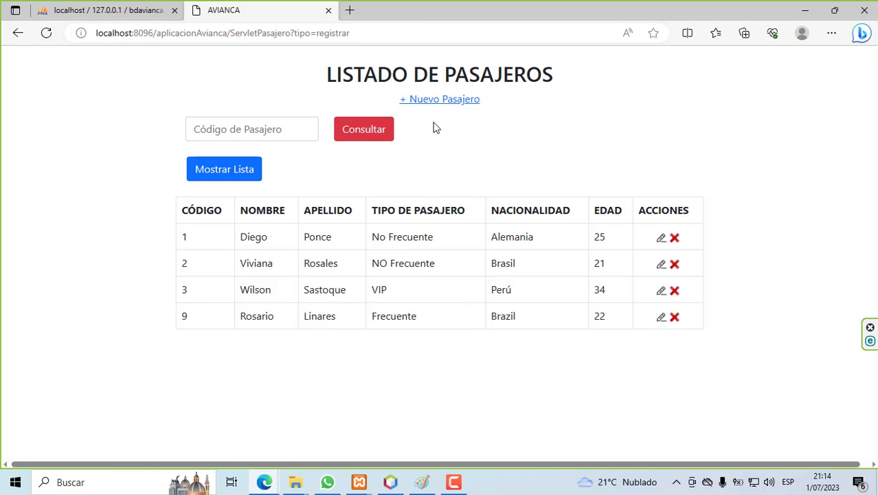
# Start another new passenger and enter the first name and surname.
pyautogui.click(429, 102)
pyautogui.click(479, 125)
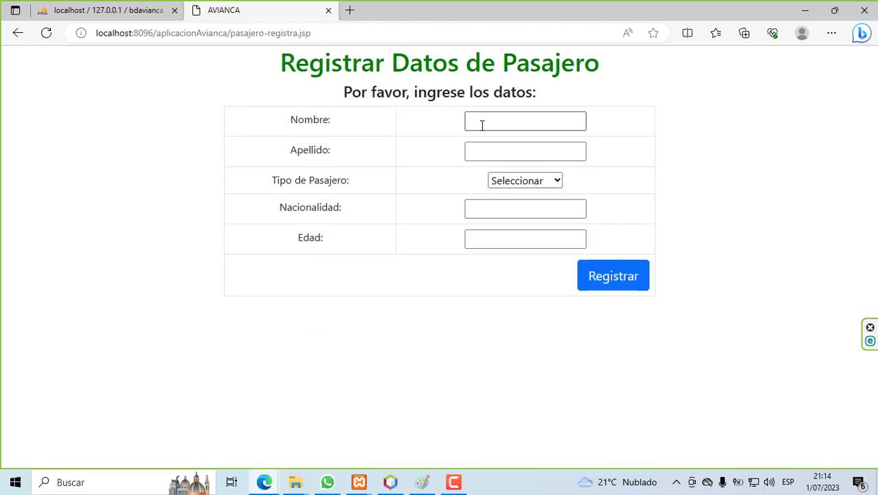
pyautogui.click(481, 125)
pyautogui.write('ter')
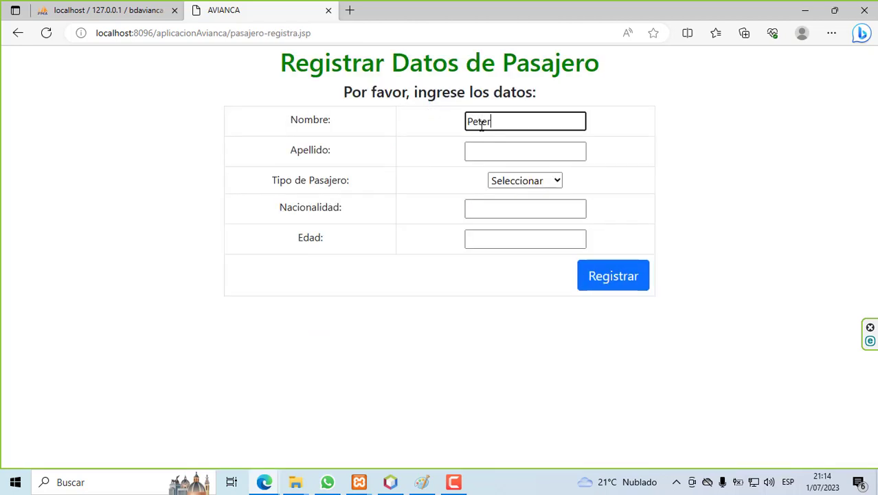
pyautogui.click(471, 151)
pyautogui.write('A')
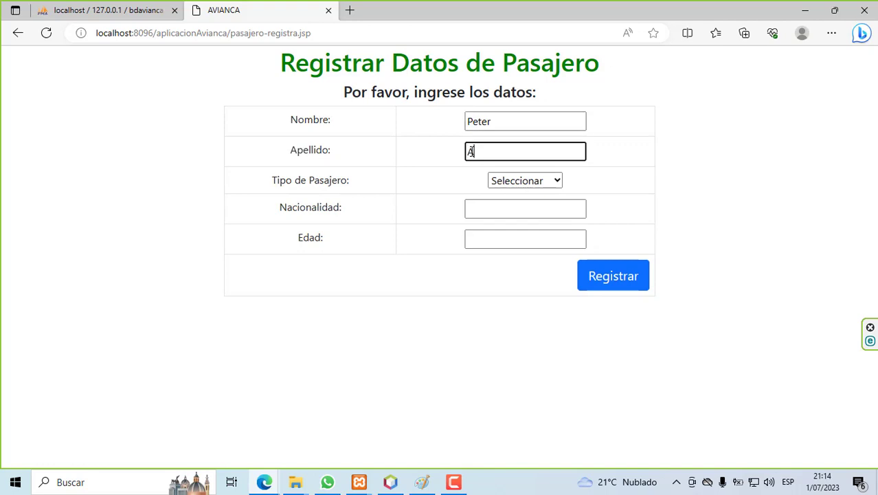
pyautogui.write('lcantar')
pyautogui.write('a')
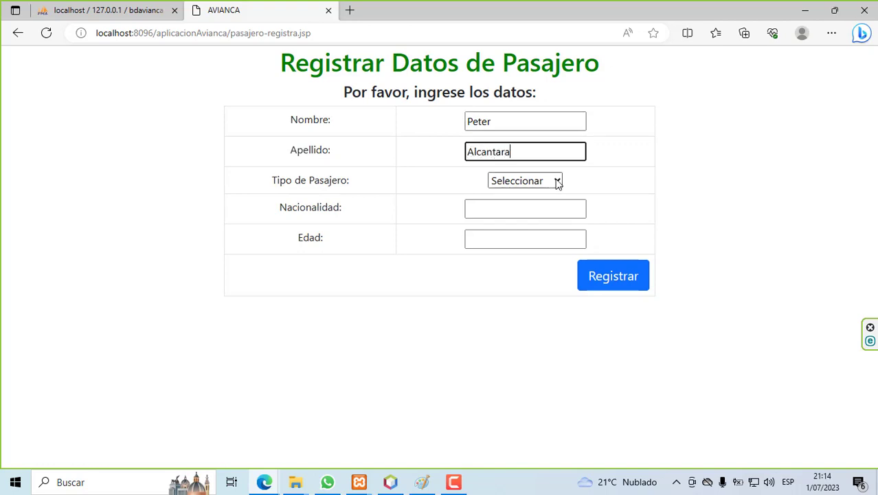
# Set type Frecuente, nationality Peru and age 21, then register the passenger.
pyautogui.click(556, 181)
pyautogui.click(542, 214)
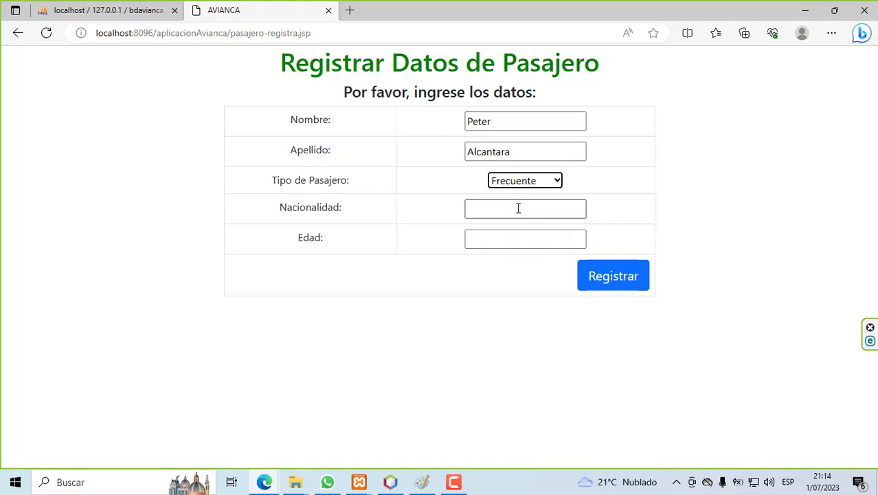
pyautogui.click(518, 208)
pyautogui.write('P')
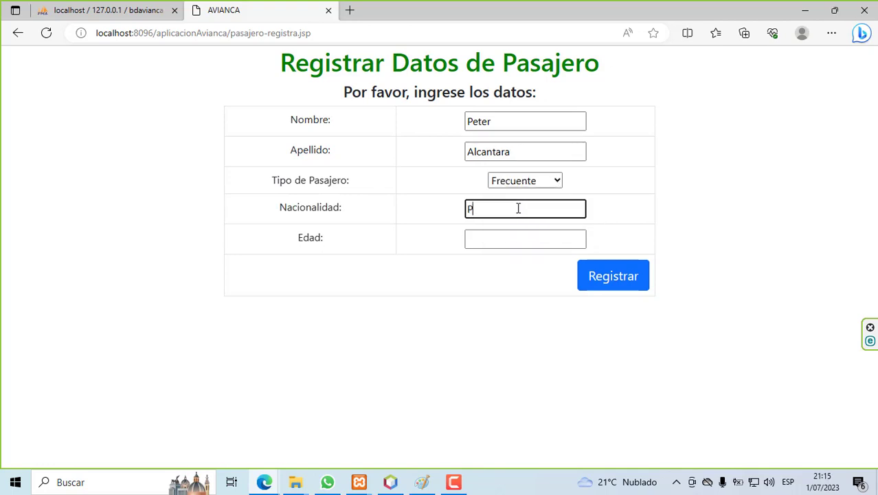
pyautogui.write('eru')
pyautogui.click(506, 241)
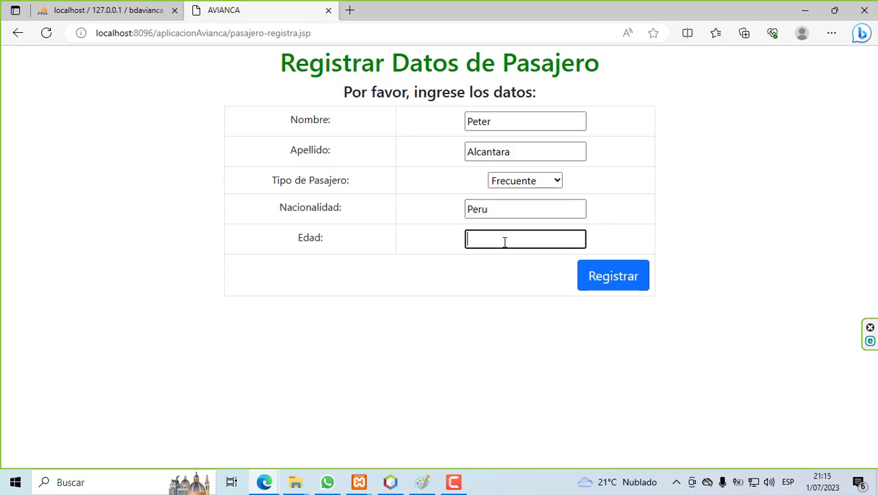
pyautogui.write('21')
pyautogui.click(613, 277)
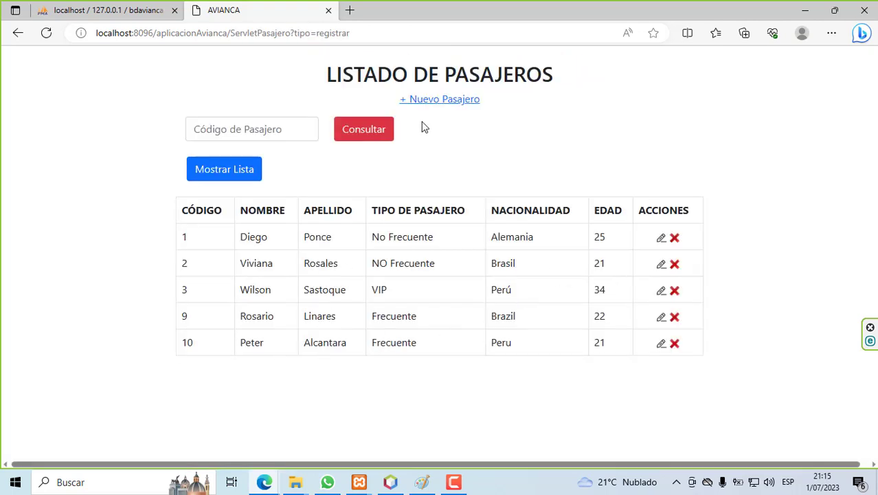
# Start a new passenger and enter the first name and surname.
pyautogui.click(425, 102)
pyautogui.click(483, 119)
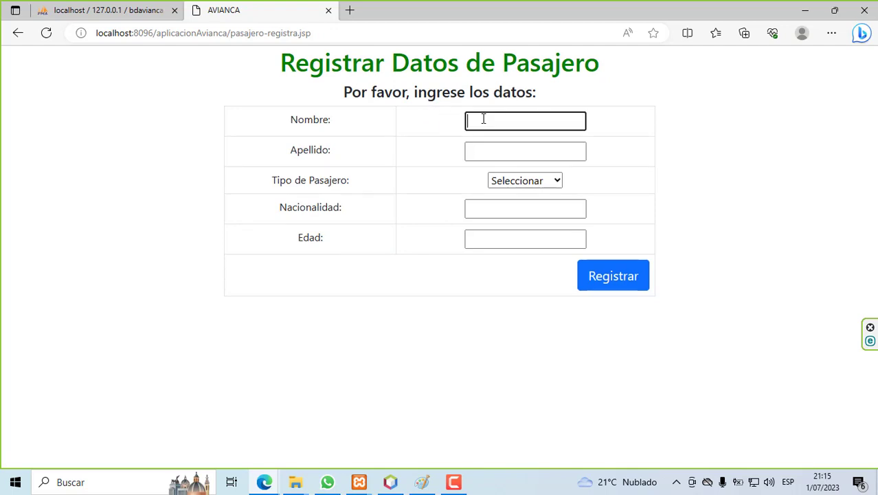
pyautogui.click(487, 145)
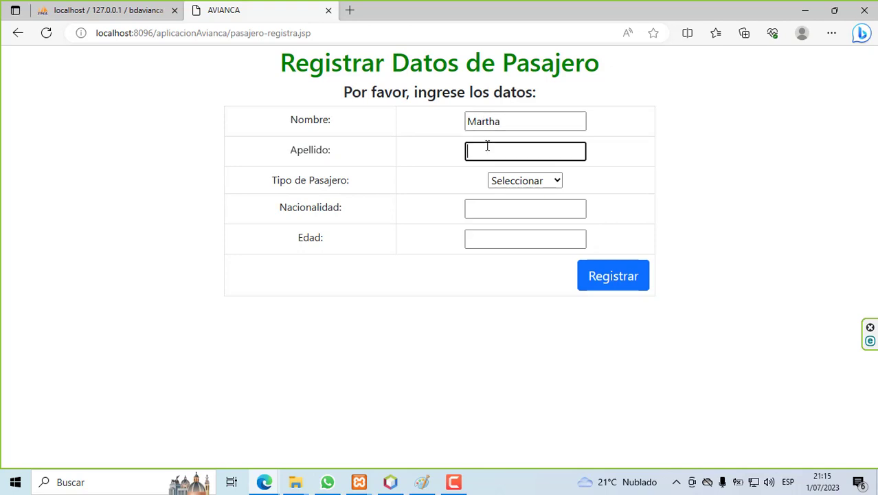
# Set type VIP, nationality Uruguay and age 23, then register the passenger.
pyautogui.click(521, 180)
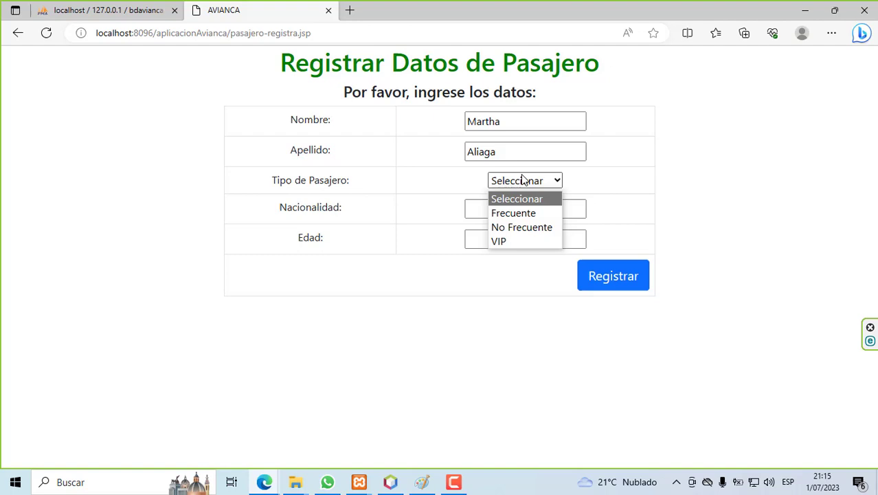
pyautogui.click(511, 242)
pyautogui.click(487, 207)
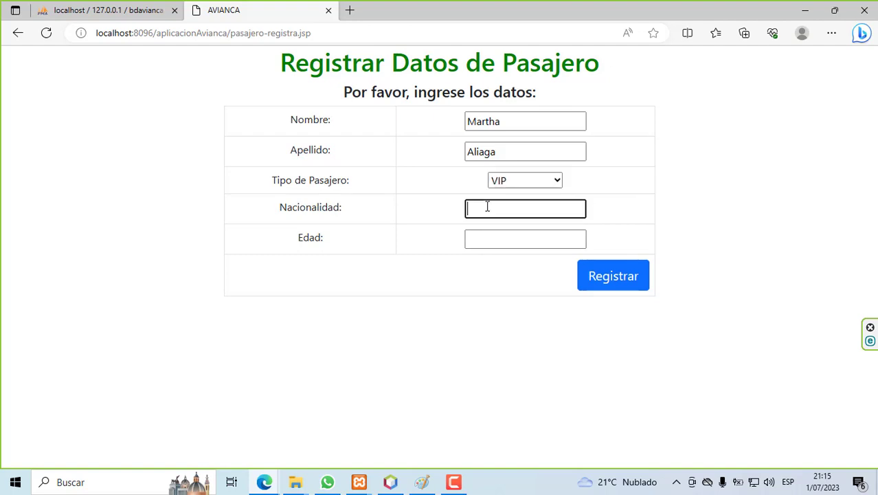
pyautogui.write('Uru')
pyautogui.write('guay')
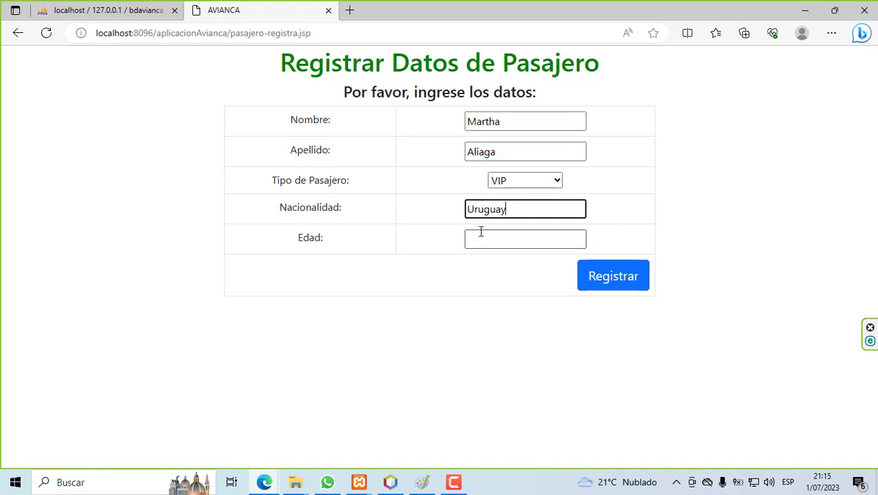
pyautogui.click(483, 233)
pyautogui.write('3')
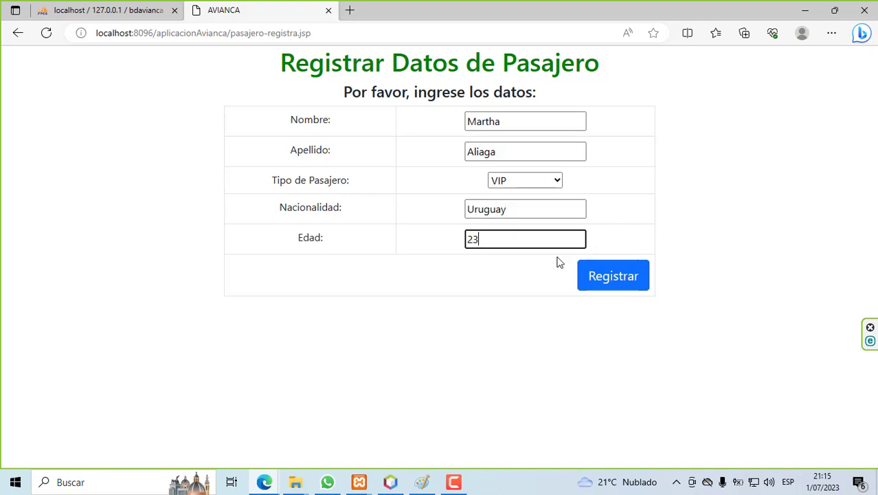
pyautogui.click(599, 276)
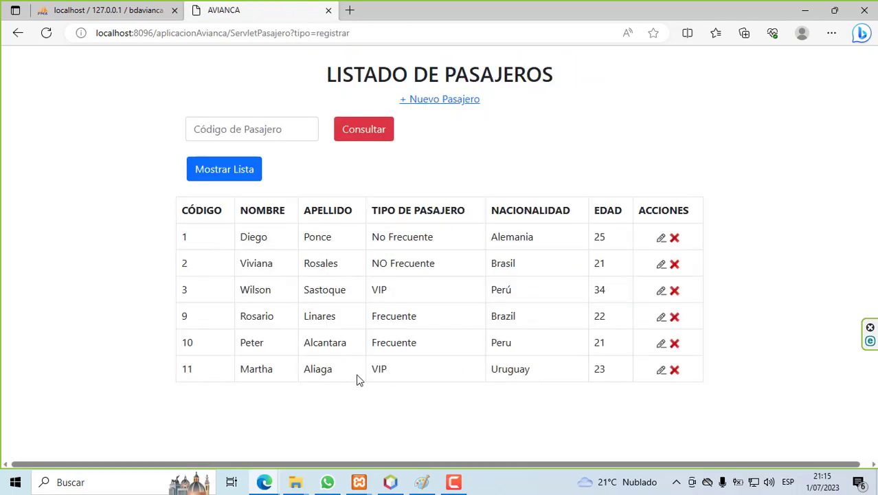
# Start a new passenger and enter the first name and surname.
pyautogui.click(433, 103)
pyautogui.click(487, 119)
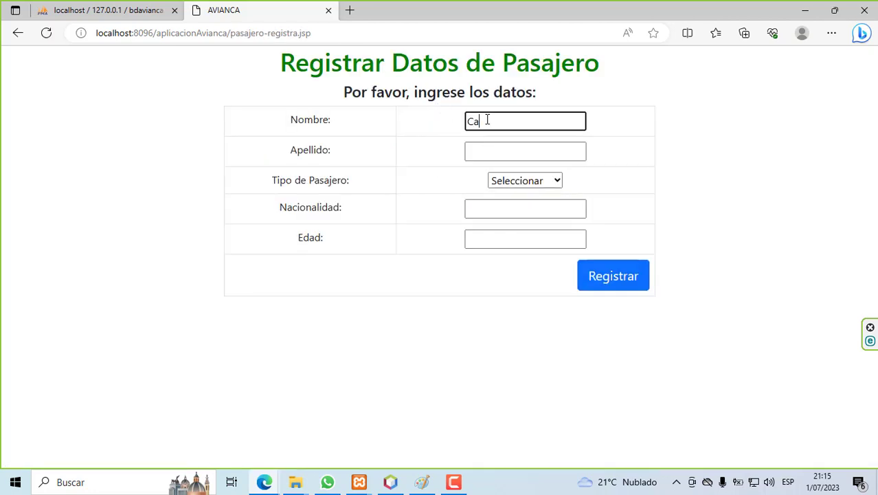
pyautogui.click(502, 149)
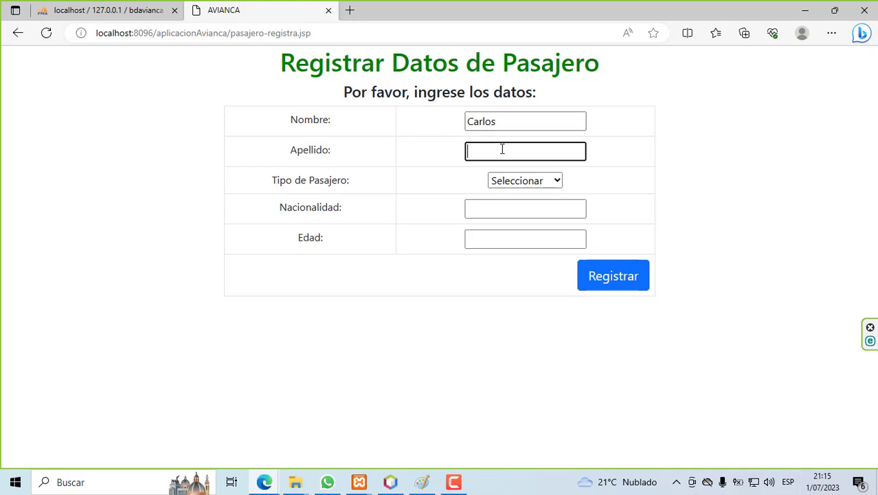
# Set type Frecuente, nationality Peru and age 35, then register the passenger.
pyautogui.click(521, 180)
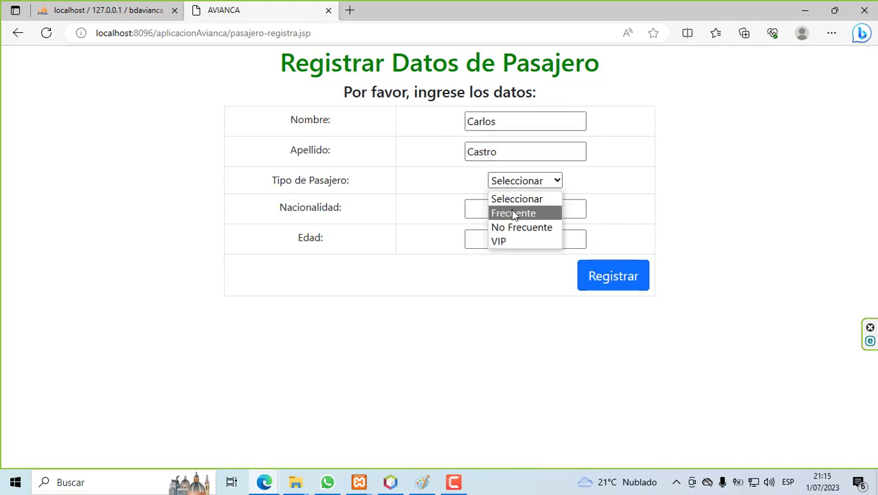
pyautogui.click(491, 208)
pyautogui.click(489, 204)
pyautogui.write('Peru')
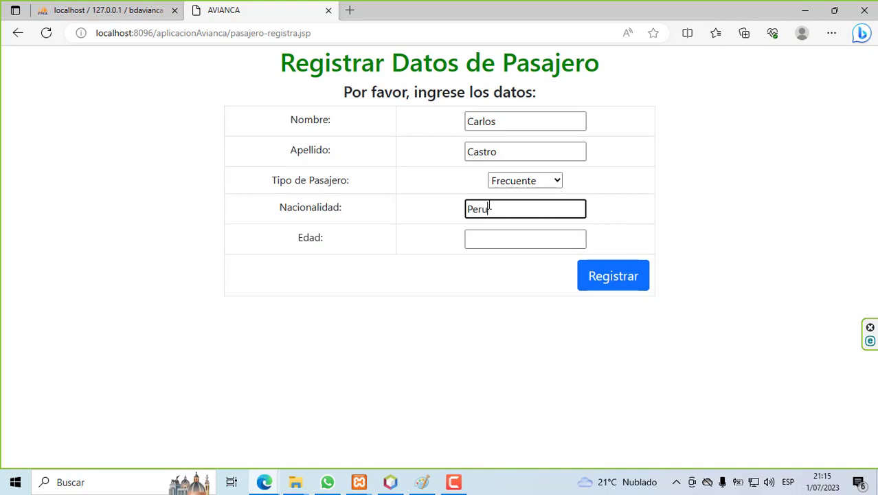
pyautogui.click(492, 232)
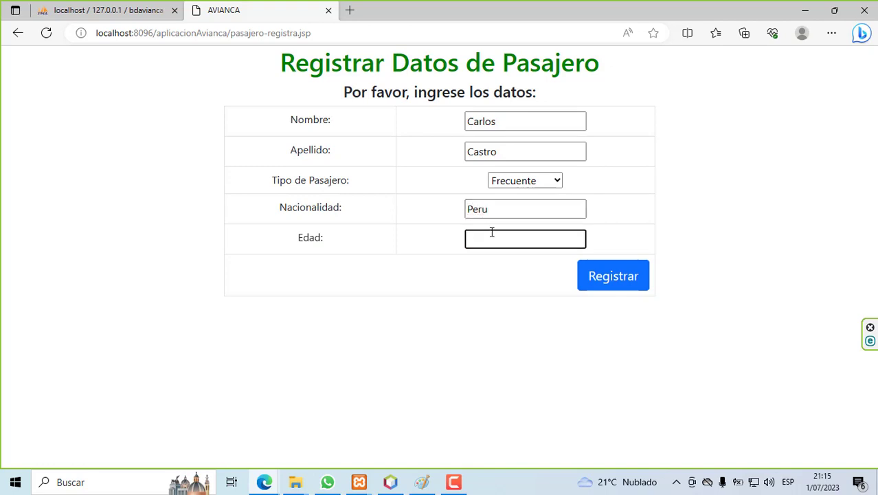
pyautogui.write('3')
pyautogui.write('5')
pyautogui.click(622, 277)
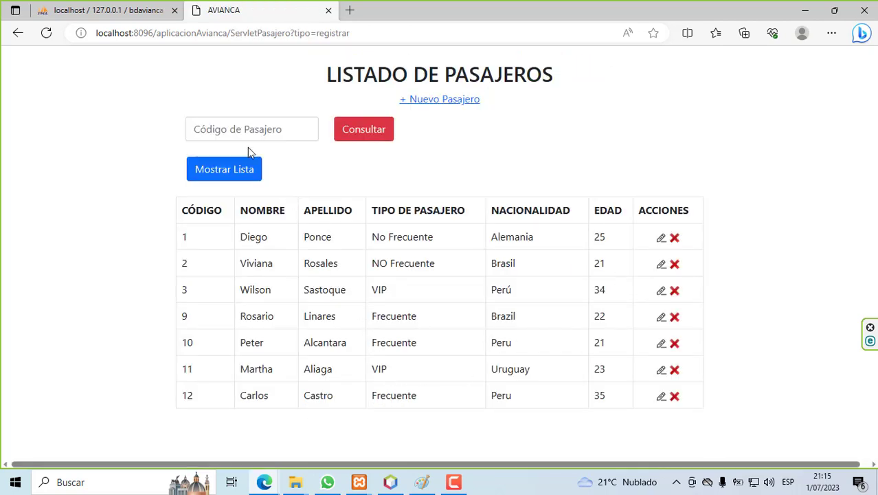
pyautogui.click(237, 131)
pyautogui.write('3')
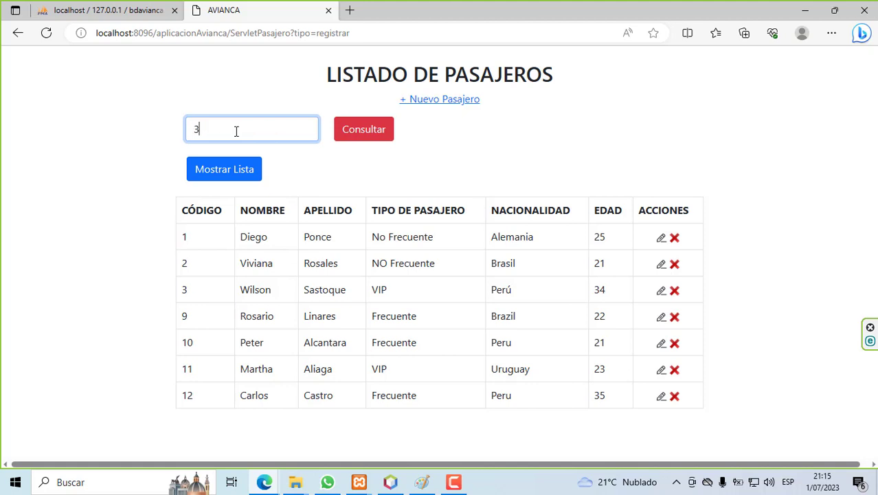
pyautogui.click(345, 130)
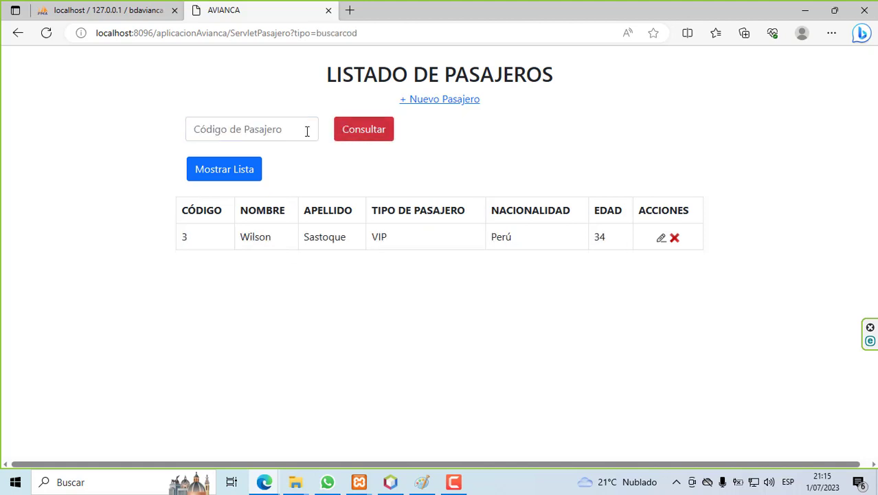
pyautogui.click(247, 169)
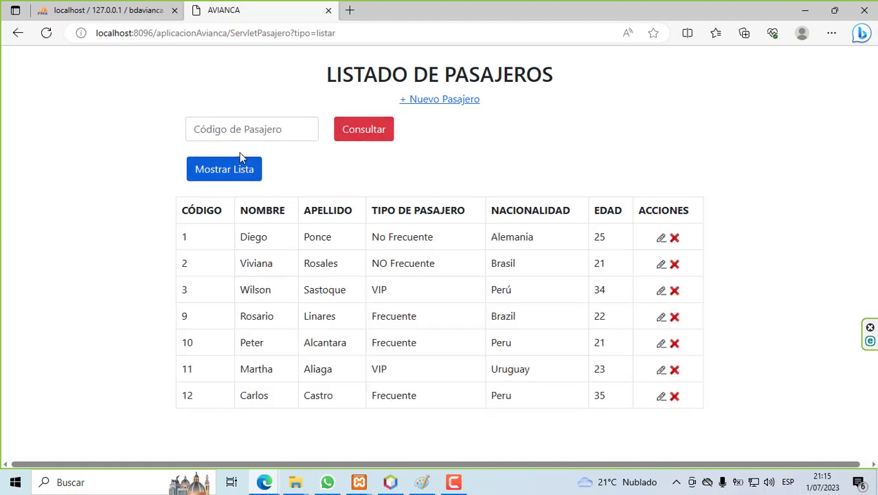
pyautogui.click(234, 137)
pyautogui.write('9')
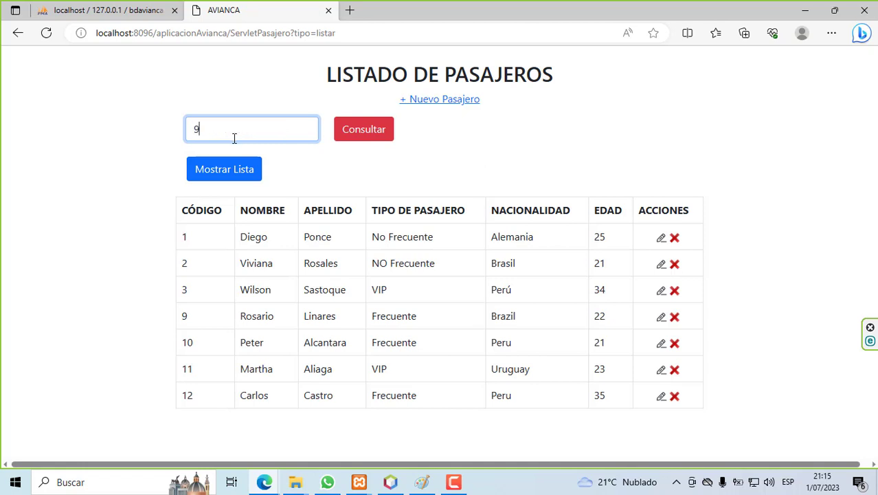
pyautogui.click(355, 138)
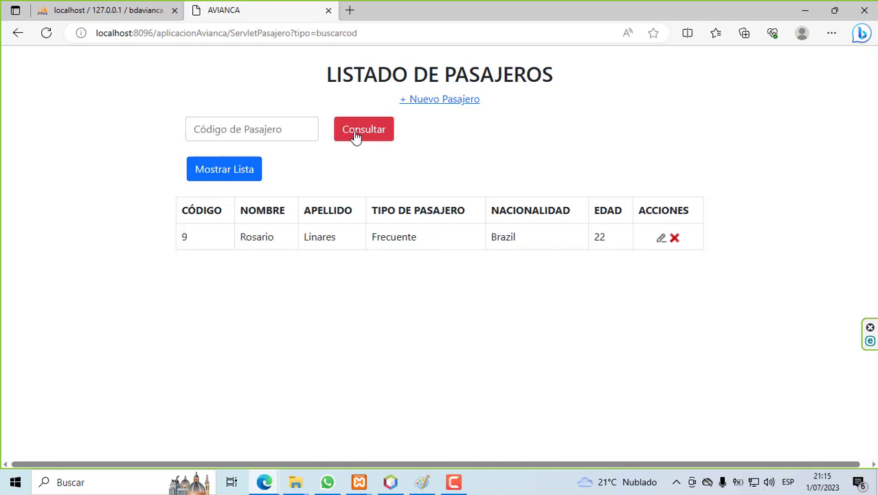
pyautogui.click(288, 131)
pyautogui.write('11')
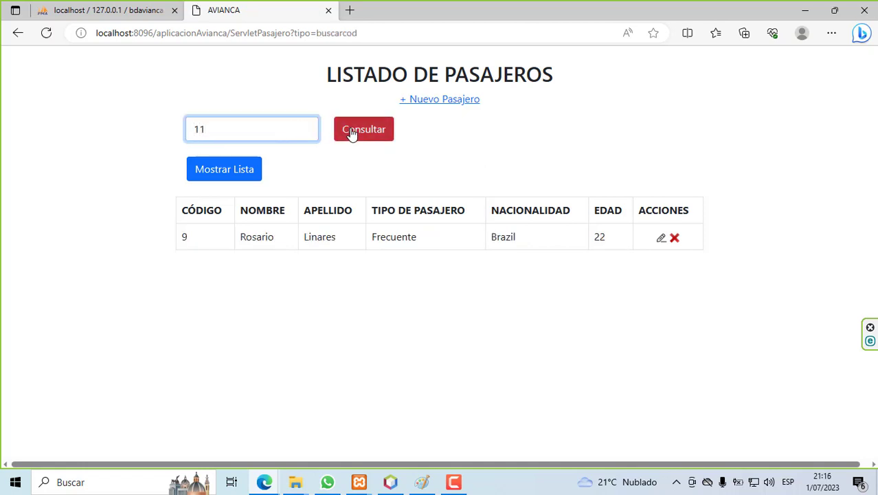
pyautogui.click(348, 134)
pyautogui.click(285, 131)
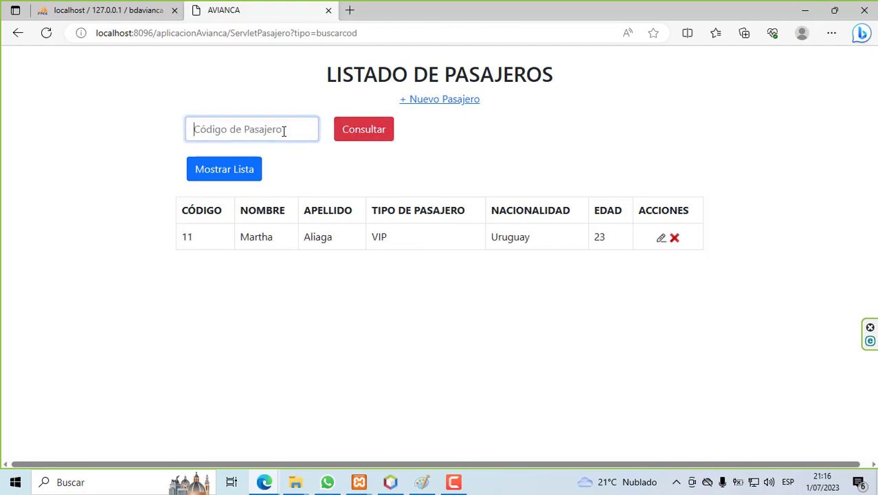
pyautogui.click(236, 174)
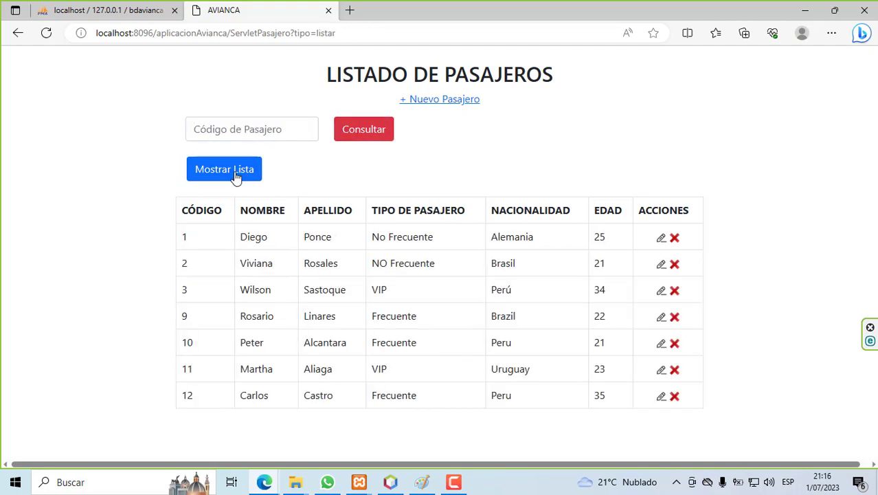
# Start a new passenger and enter the first name and surname.
pyautogui.click(432, 102)
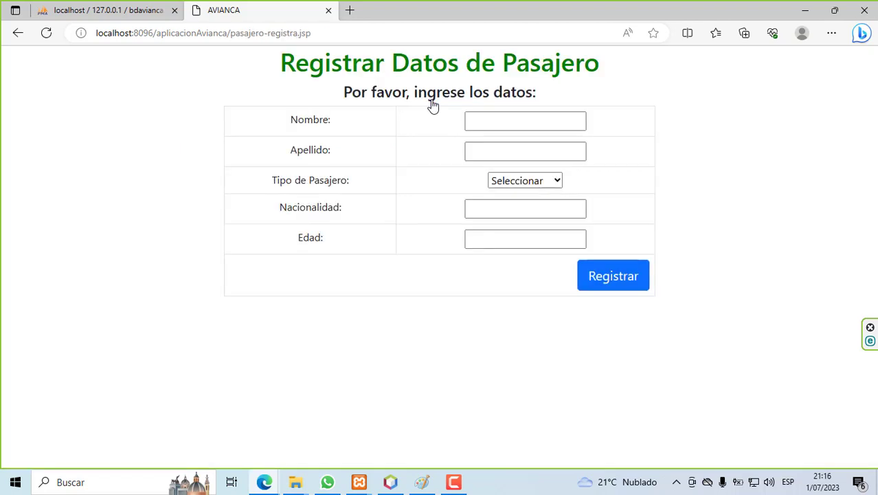
pyautogui.click(486, 124)
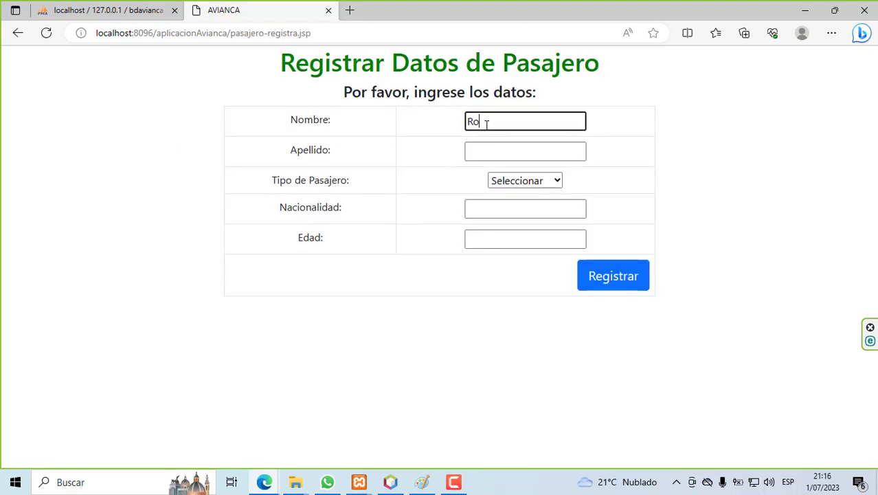
pyautogui.write('sario')
pyautogui.click(470, 150)
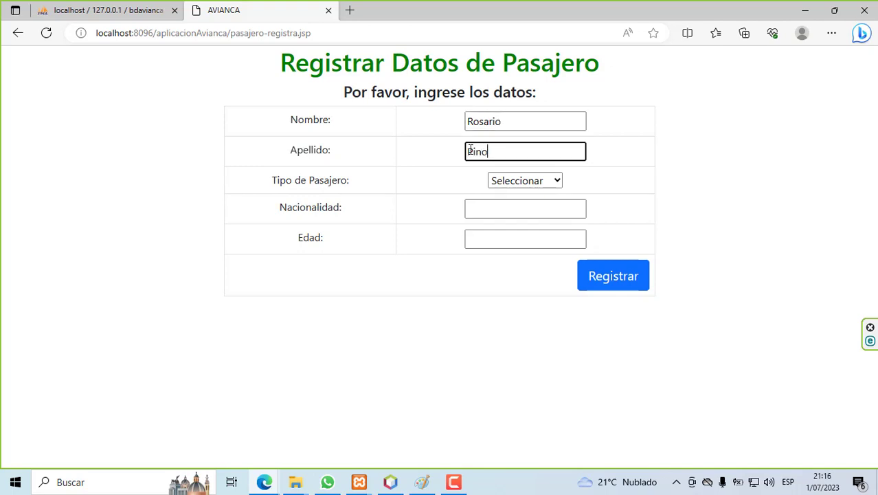
# Set type Frecuente, nationality Bolivia and age 21, then register as code 13.
pyautogui.click(508, 183)
pyautogui.click(495, 212)
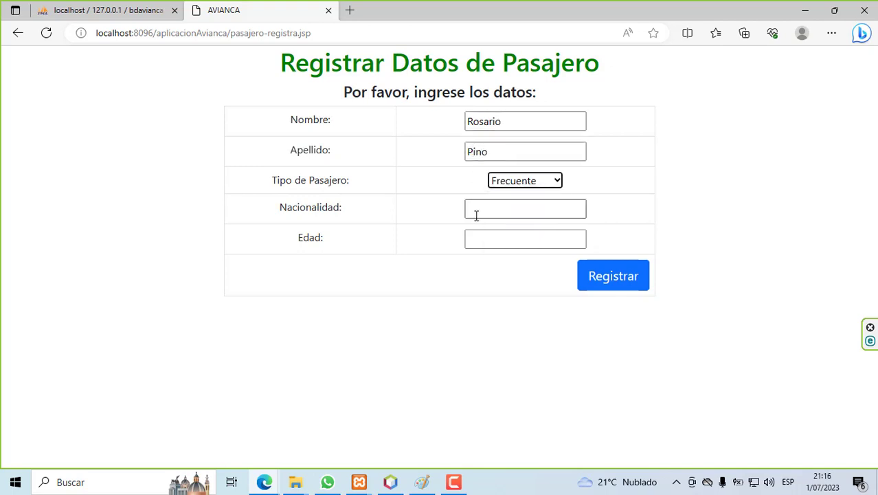
pyautogui.click(476, 215)
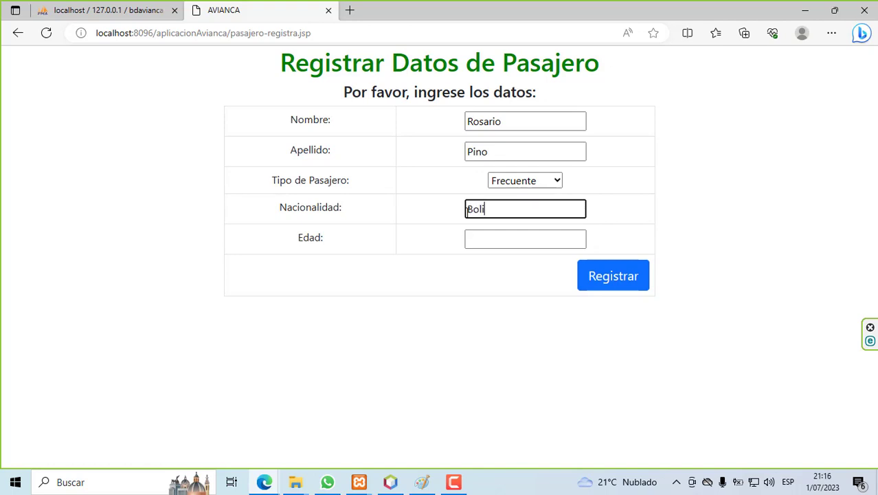
pyautogui.click(473, 233)
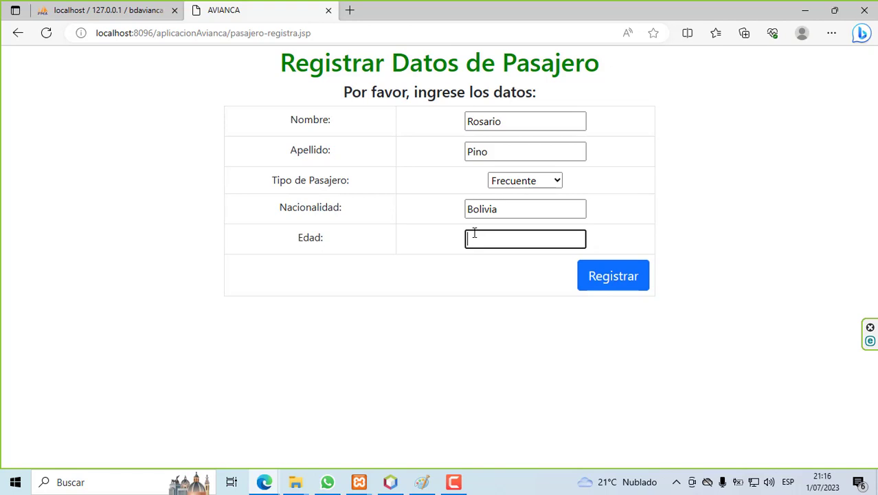
pyautogui.write('21')
pyautogui.click(613, 275)
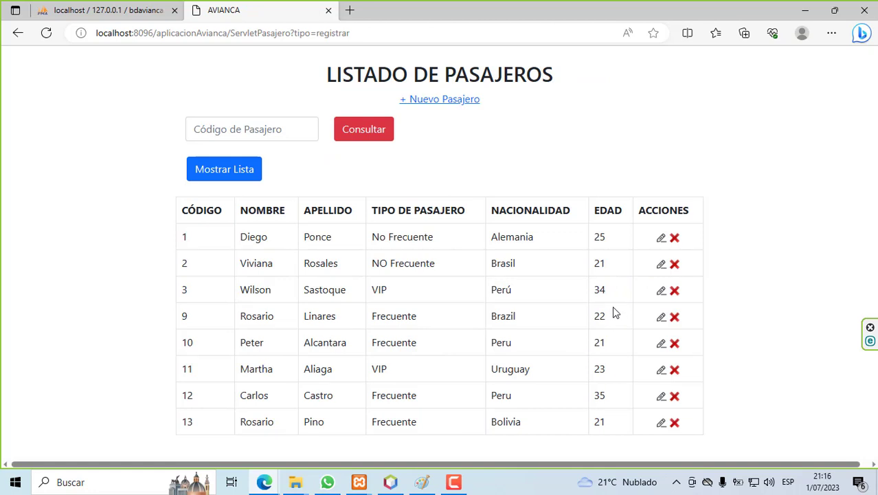
# Replace passenger 1's first name with the new name and save.
pyautogui.click(660, 238)
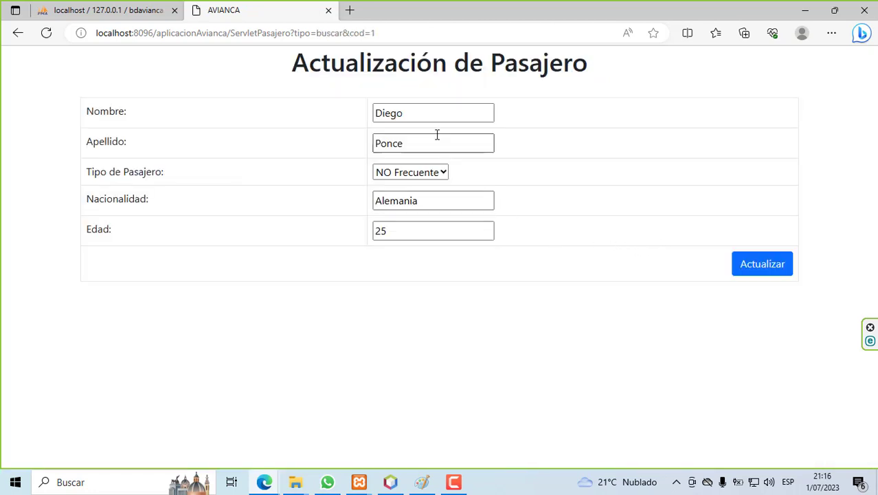
pyautogui.click(414, 114)
pyautogui.press('BackSpace')
pyautogui.press('BackSpace')
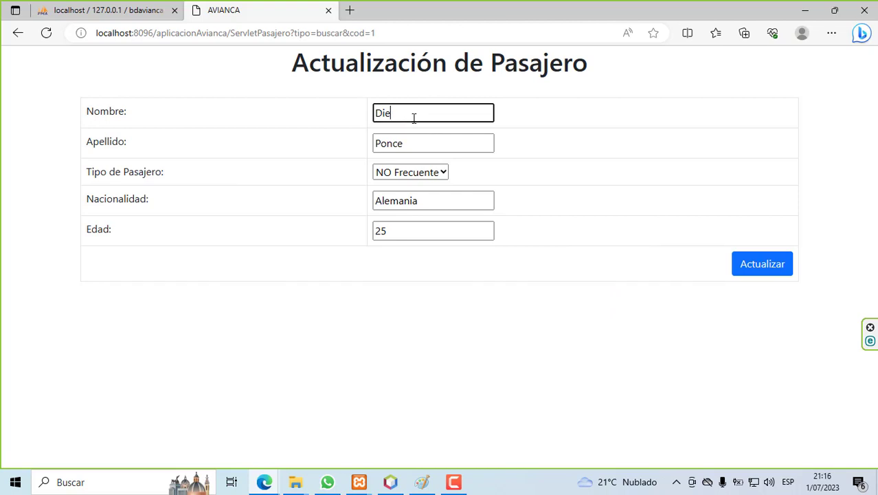
pyautogui.write('Ro')
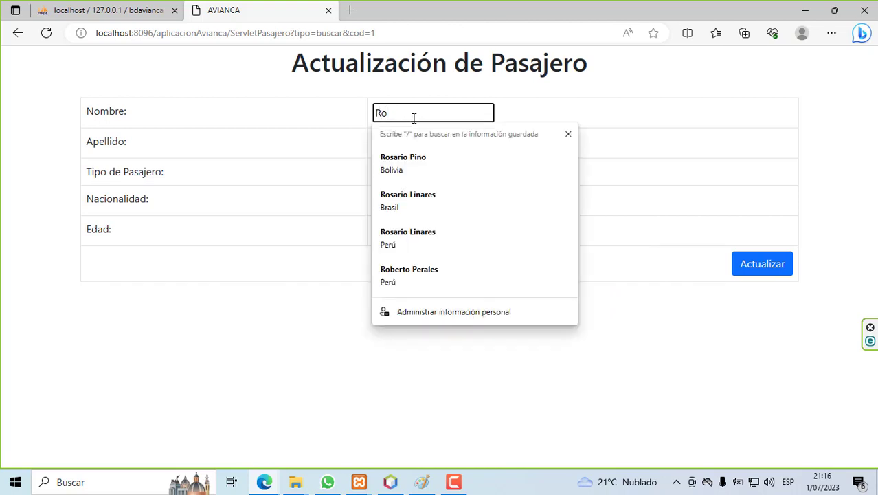
pyautogui.write('berto')
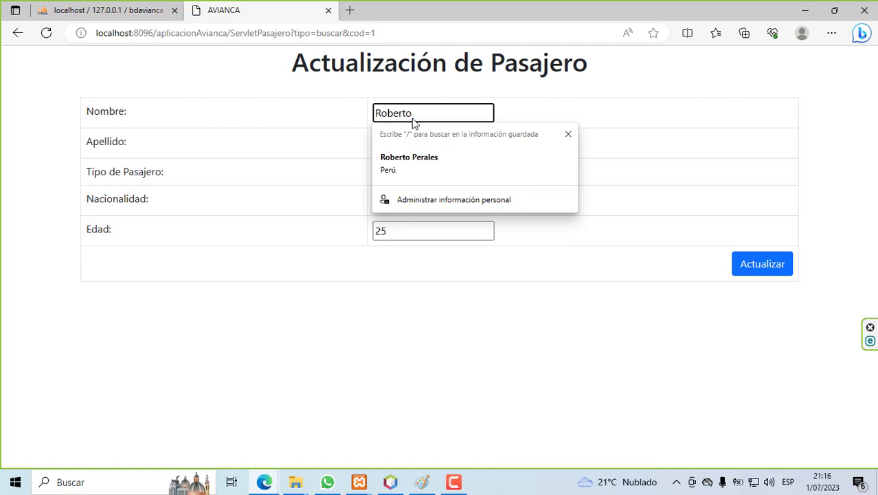
pyautogui.click(750, 272)
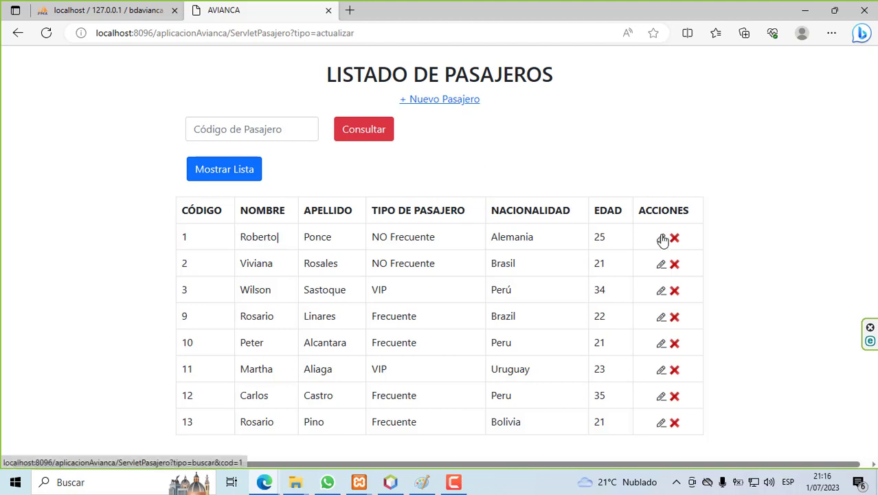
# Reopen passenger 1, dismiss the autofill suggestions and save the record again.
pyautogui.click(661, 238)
pyautogui.click(432, 116)
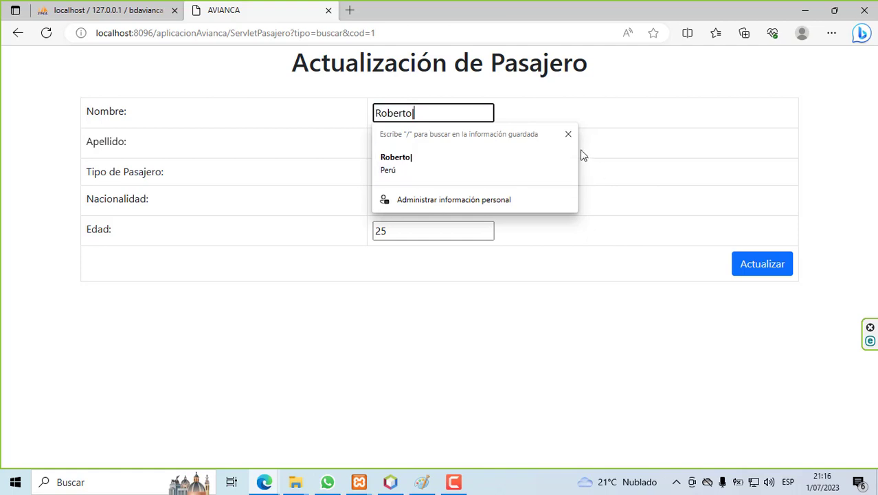
pyautogui.click(568, 134)
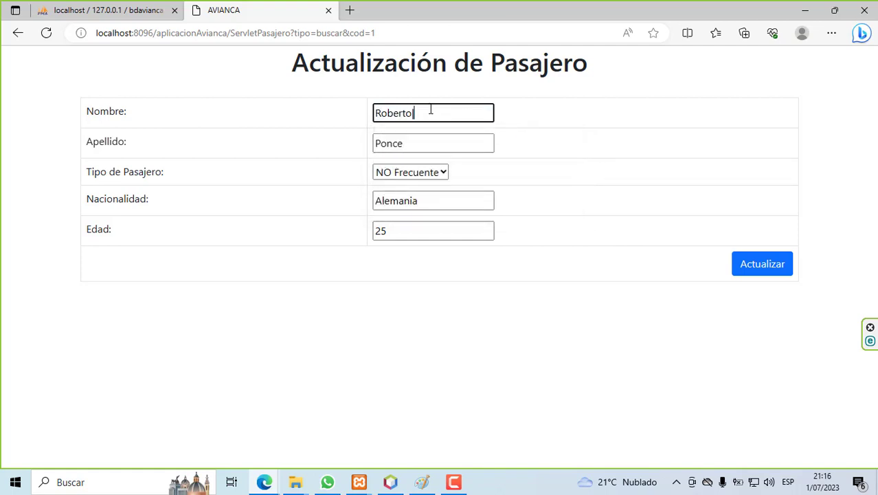
pyautogui.click(738, 269)
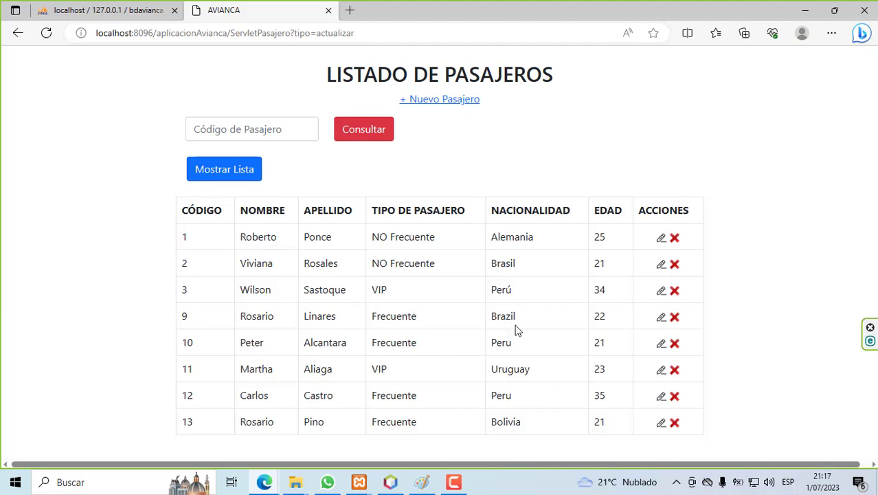
# Edit passenger 10, changing the age from 21 to 33, and save.
pyautogui.click(661, 345)
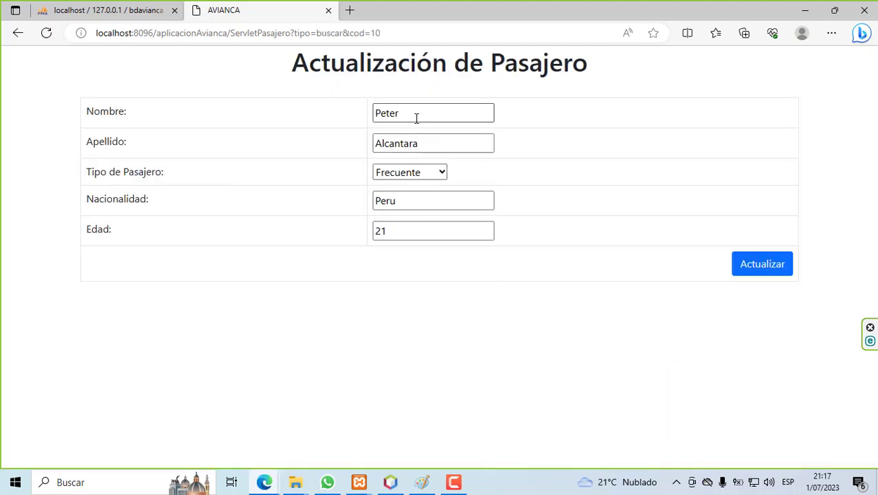
pyautogui.click(415, 118)
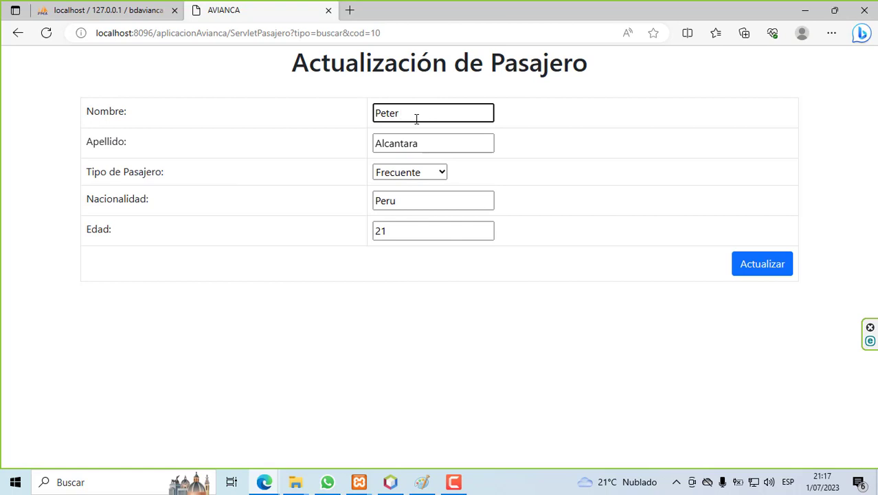
pyautogui.write('Jose')
pyautogui.click(405, 230)
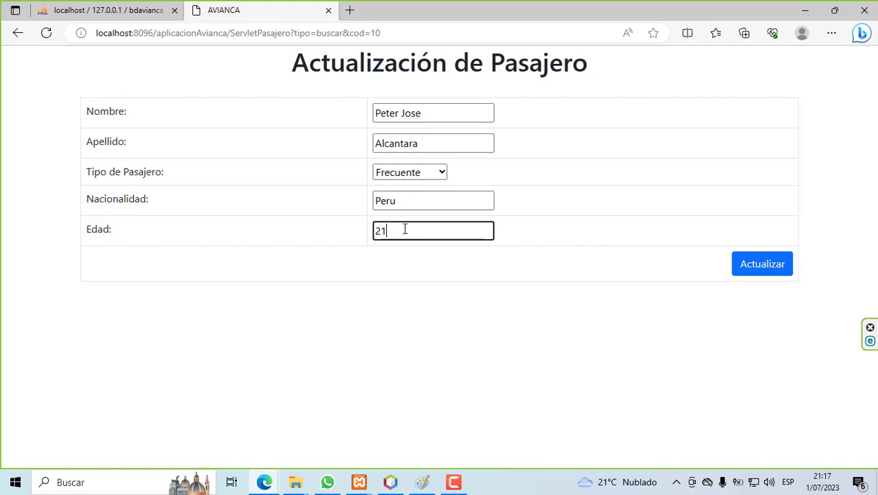
pyautogui.press('BackSpace')
pyautogui.press('BackSpace')
pyautogui.write('33')
pyautogui.click(751, 261)
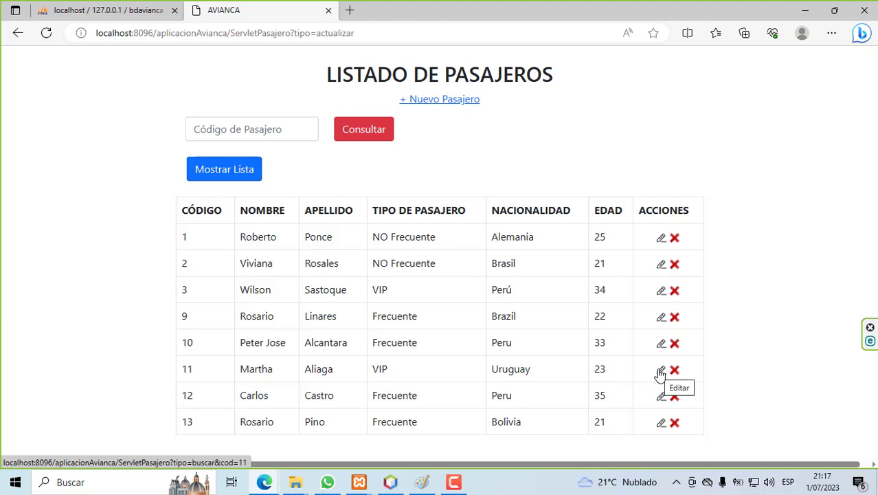
# Add a second surname to passenger 11 and save the record.
pyautogui.click(660, 372)
pyautogui.click(412, 143)
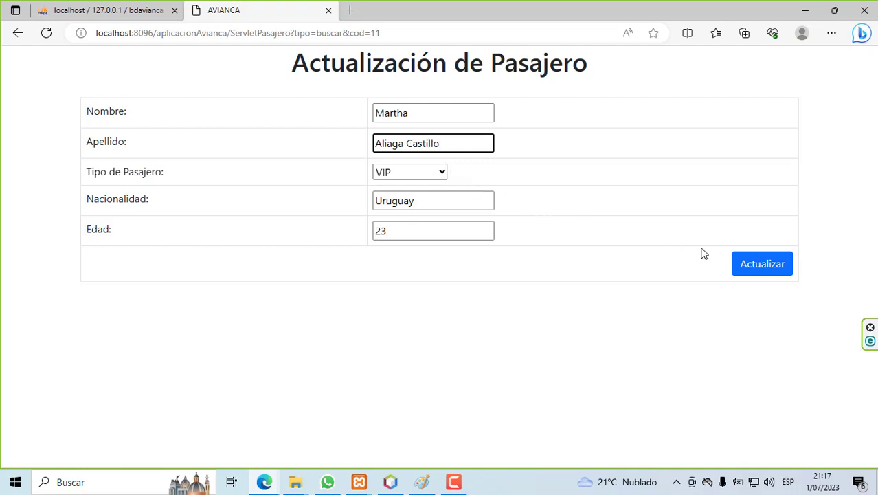
pyautogui.click(749, 263)
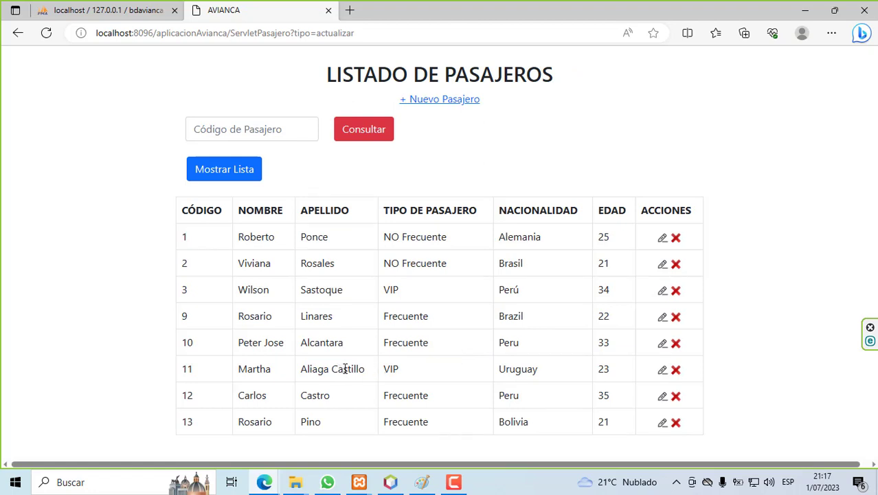
# Add a second surname to passenger 9 and save the record.
pyautogui.click(662, 318)
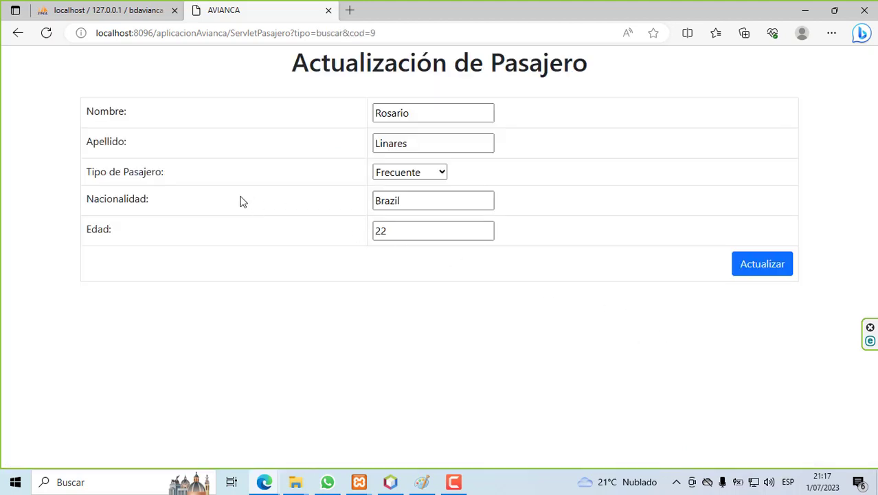
pyautogui.click(416, 144)
pyautogui.write('Solis')
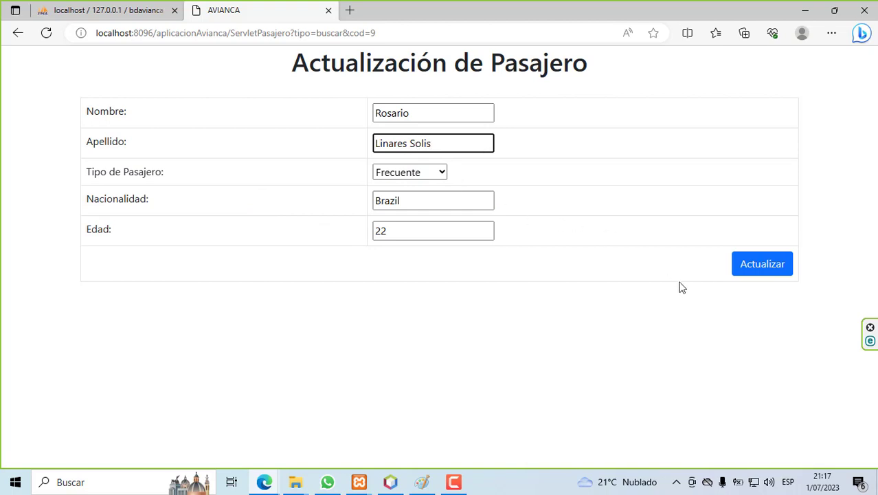
pyautogui.click(747, 266)
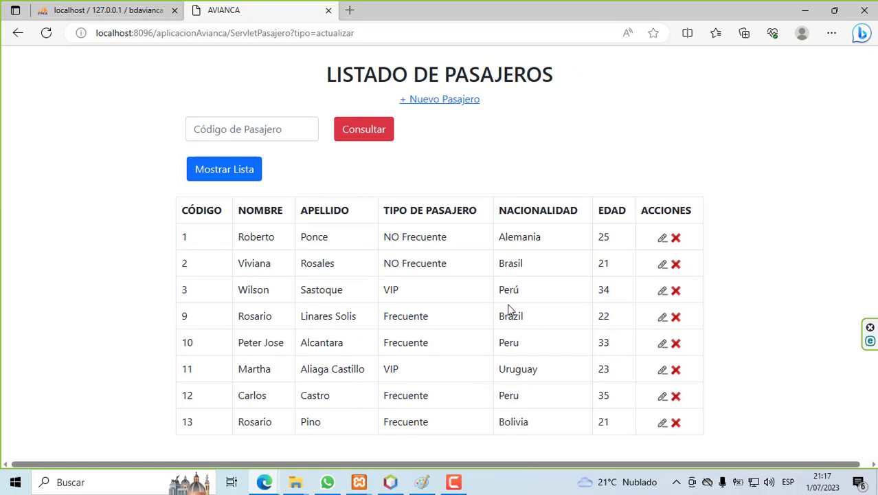
# Look up passengers 13 and 11 by code, returning to the full list each time.
pyautogui.click(224, 131)
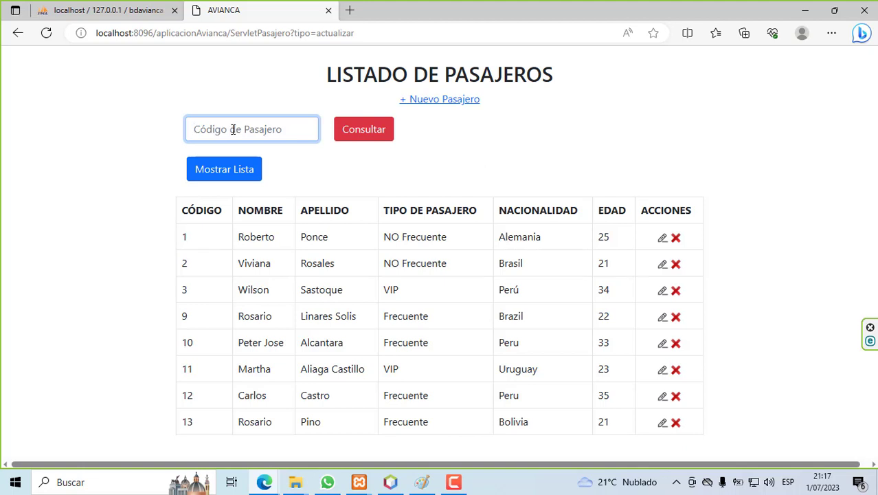
pyautogui.write('13')
pyautogui.click(346, 133)
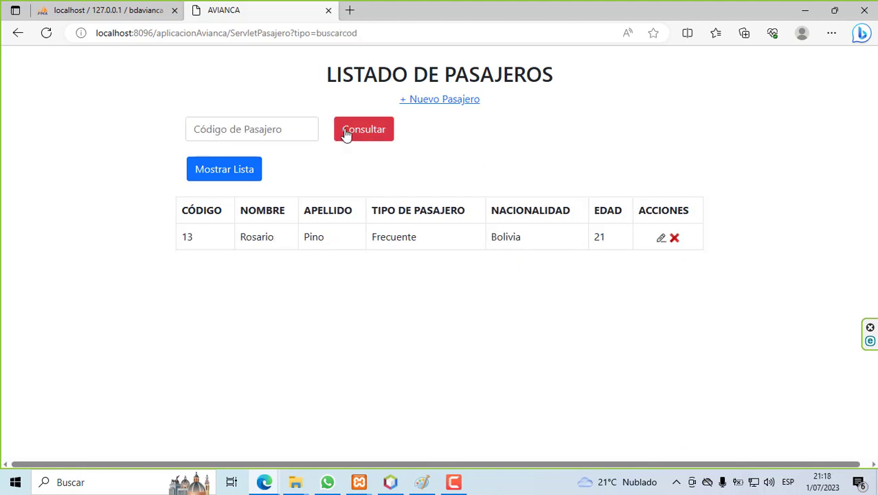
pyautogui.click(233, 167)
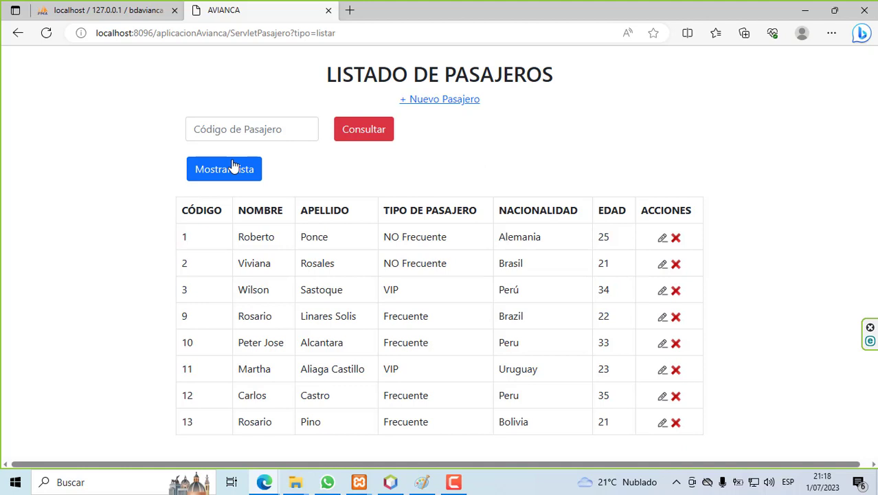
pyautogui.click(227, 136)
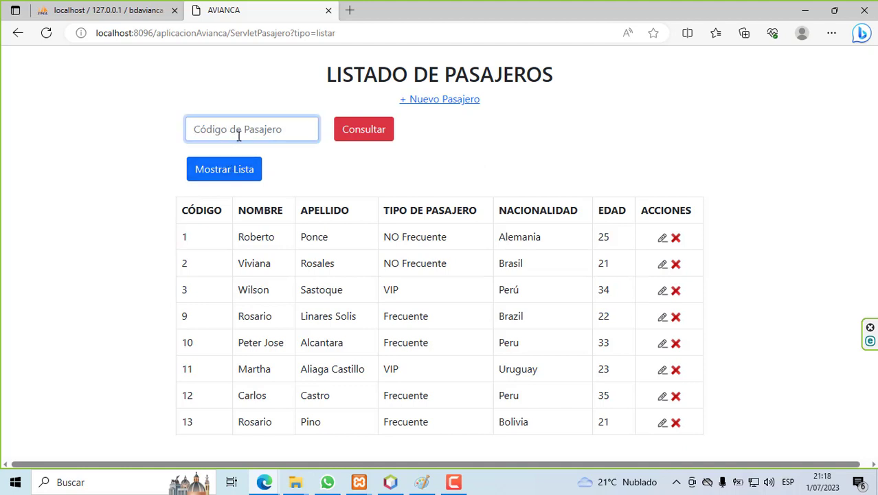
pyautogui.write('11')
pyautogui.click(346, 142)
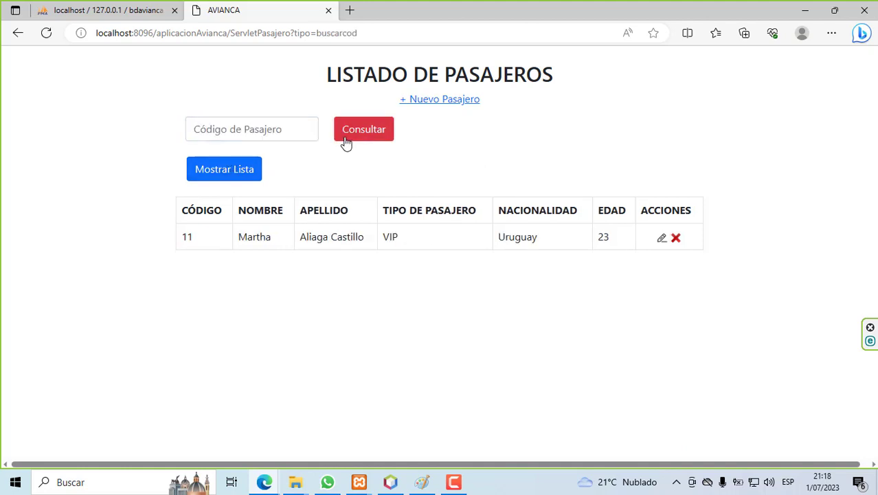
pyautogui.click(240, 175)
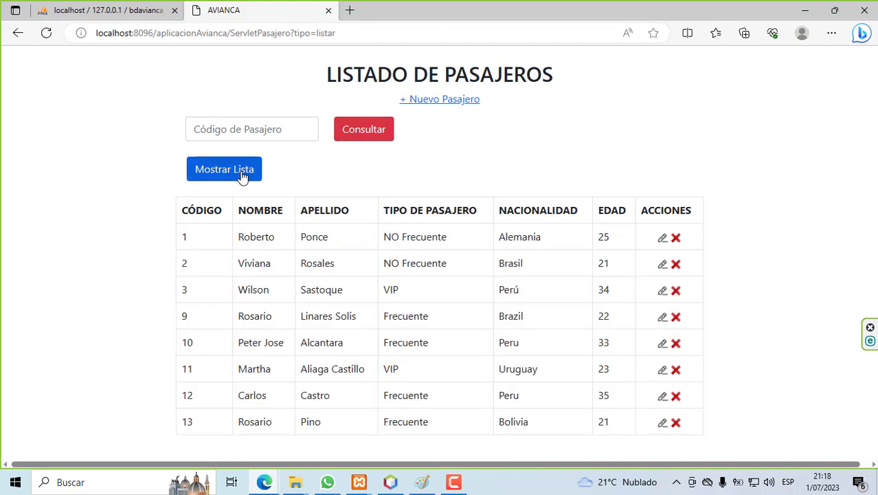
# Delete passengers 9, 12 and 11, then open the new passenger form.
pyautogui.click(677, 319)
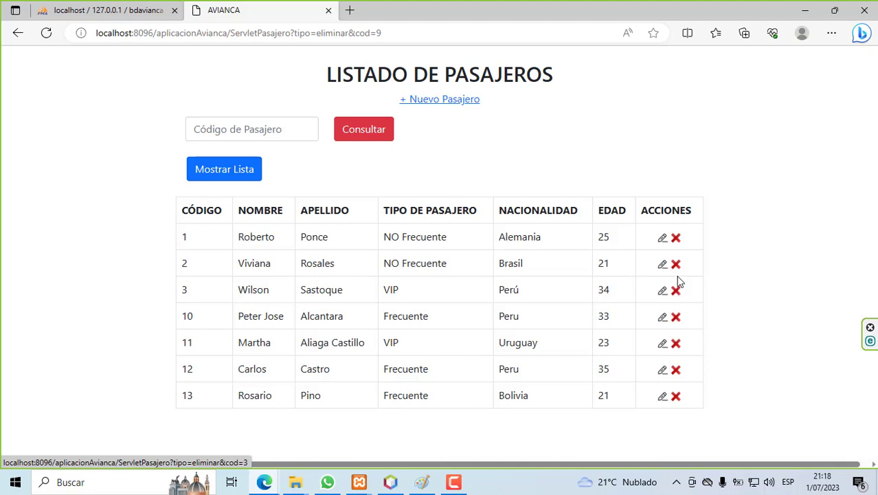
pyautogui.click(676, 370)
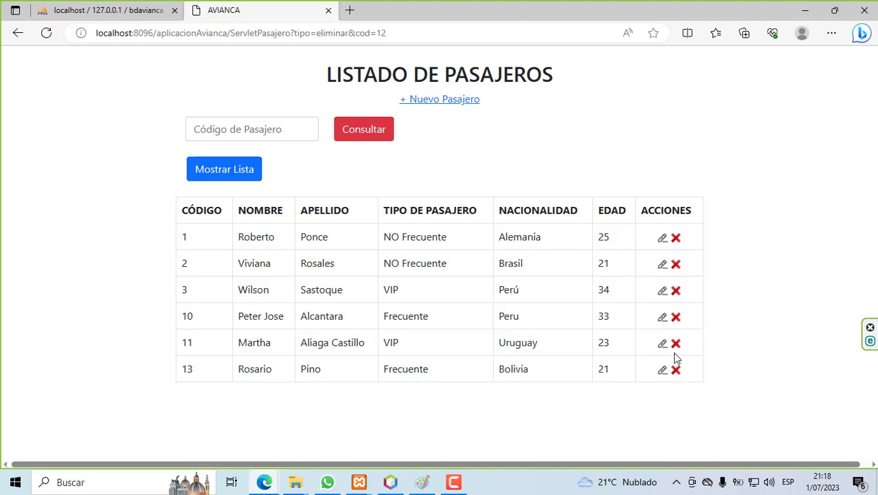
pyautogui.click(675, 344)
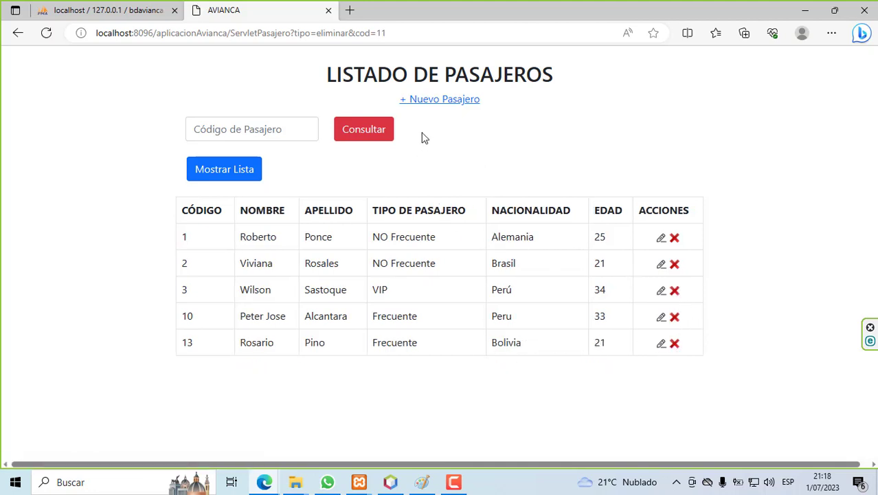
pyautogui.click(431, 102)
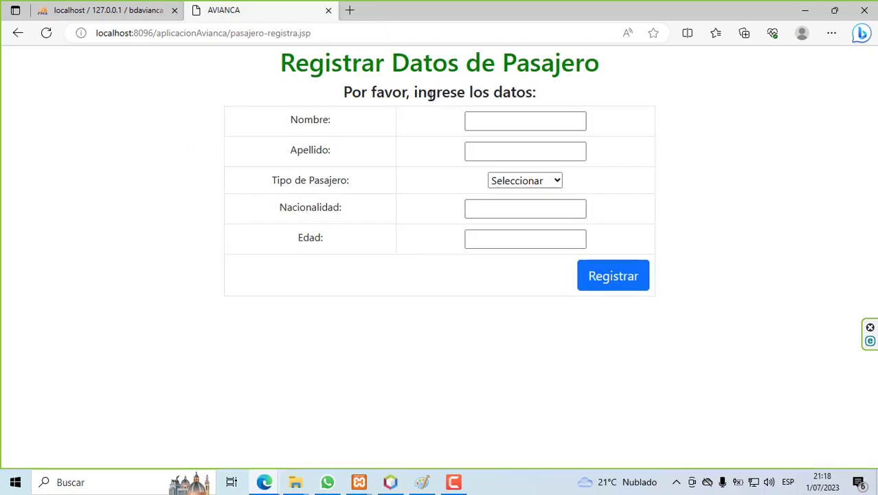
# Enter the passenger's name and register them as No Frecuente, from Peru, age 22 (code 14).
pyautogui.click(476, 120)
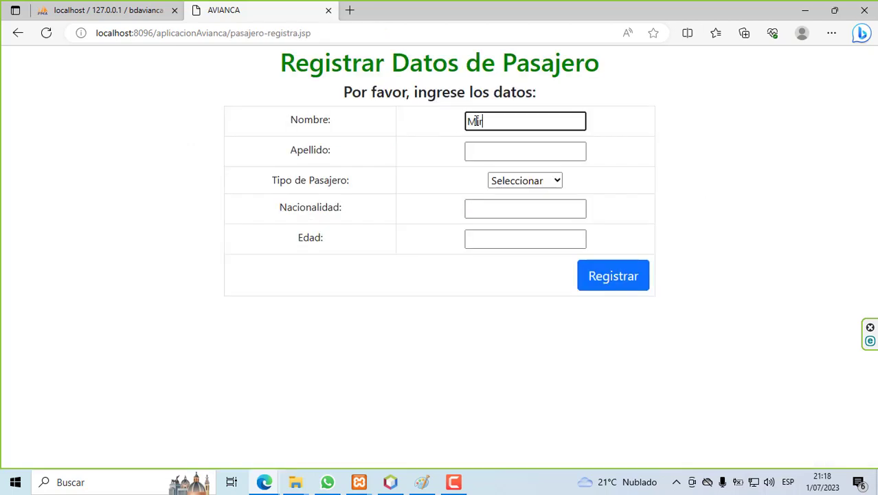
pyautogui.write('iam')
pyautogui.click(481, 148)
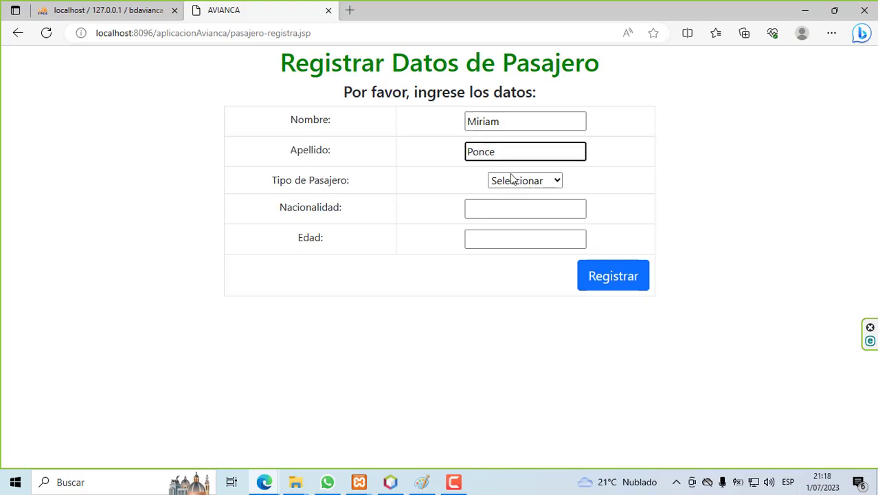
pyautogui.click(511, 180)
pyautogui.click(525, 226)
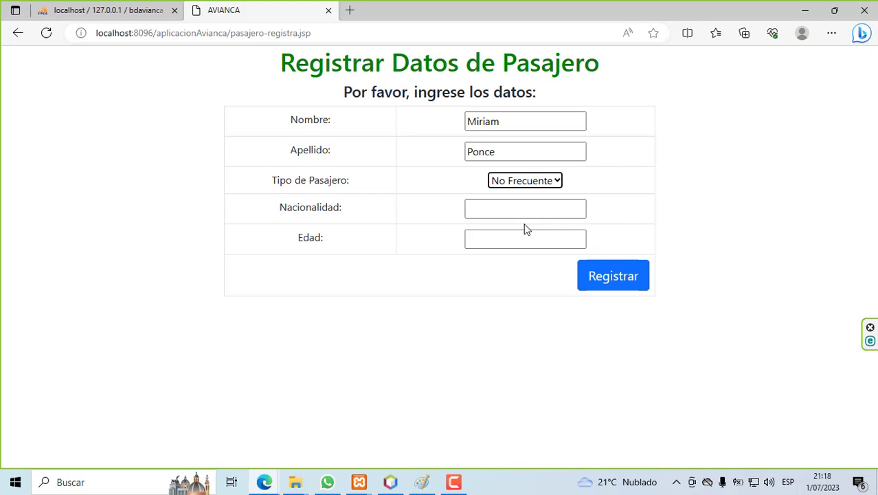
pyautogui.click(479, 210)
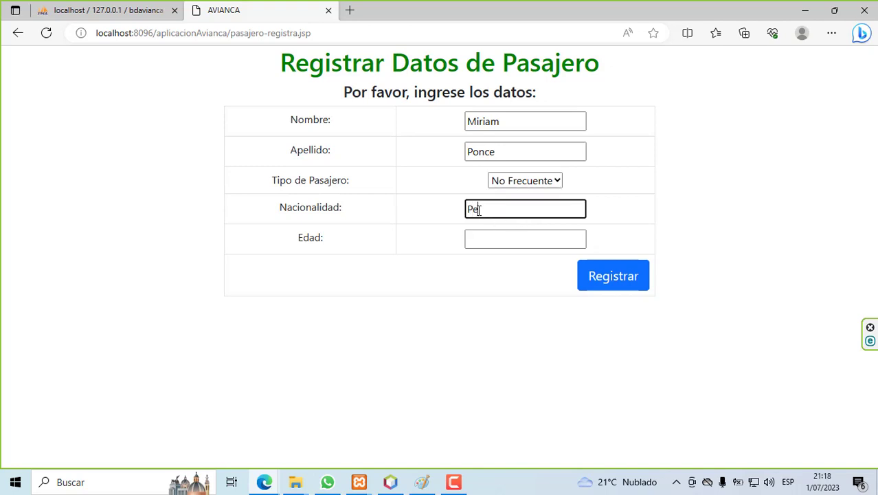
pyautogui.click(485, 234)
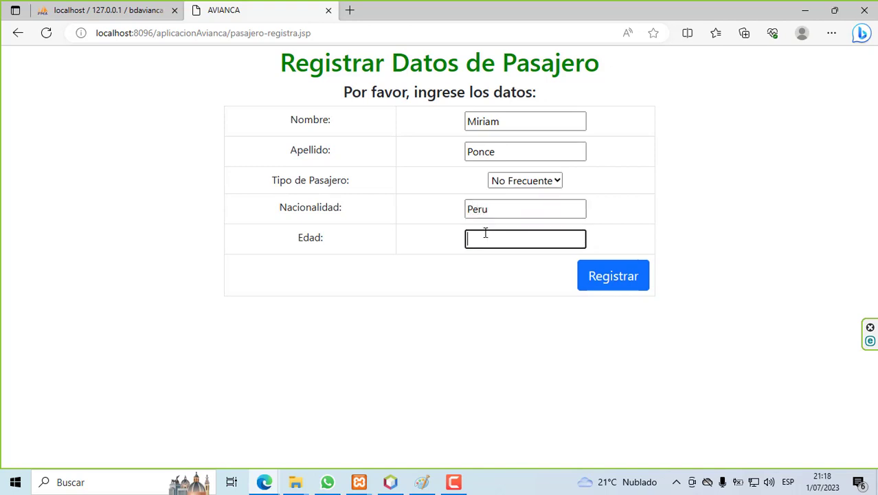
pyautogui.write('22')
pyautogui.click(597, 278)
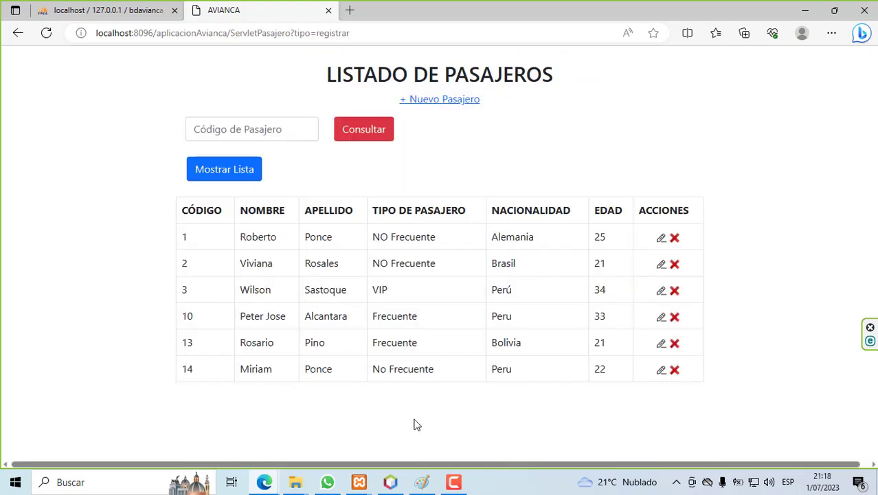
pyautogui.moveTo(272, 480)
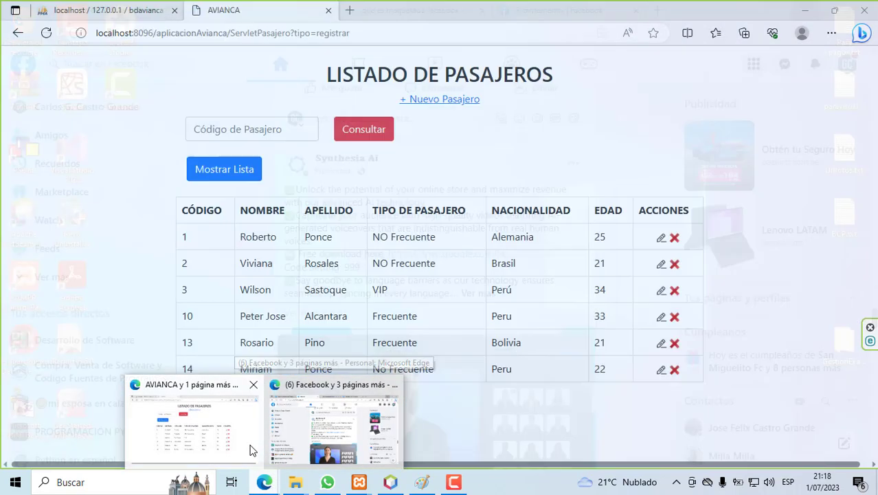
# Reload tb_pasajero in phpMyAdmin to confirm its six rows match the app, then return to NetBeans.
pyautogui.click(249, 449)
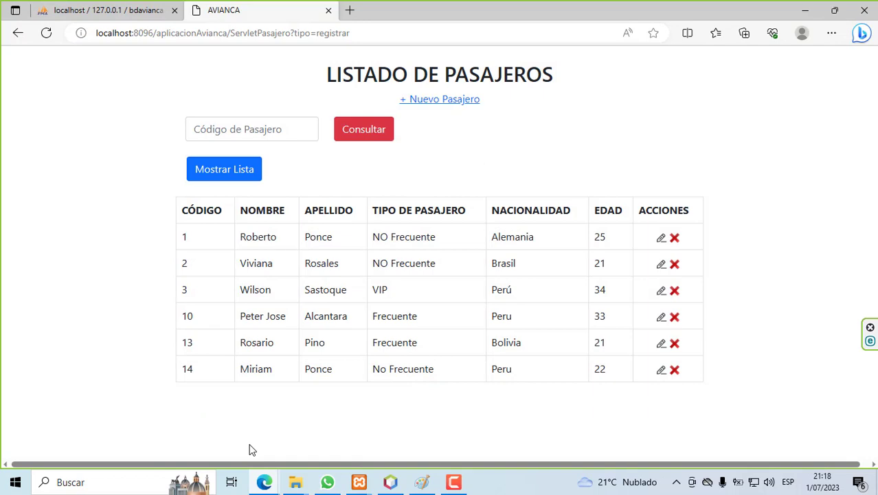
pyautogui.click(133, 15)
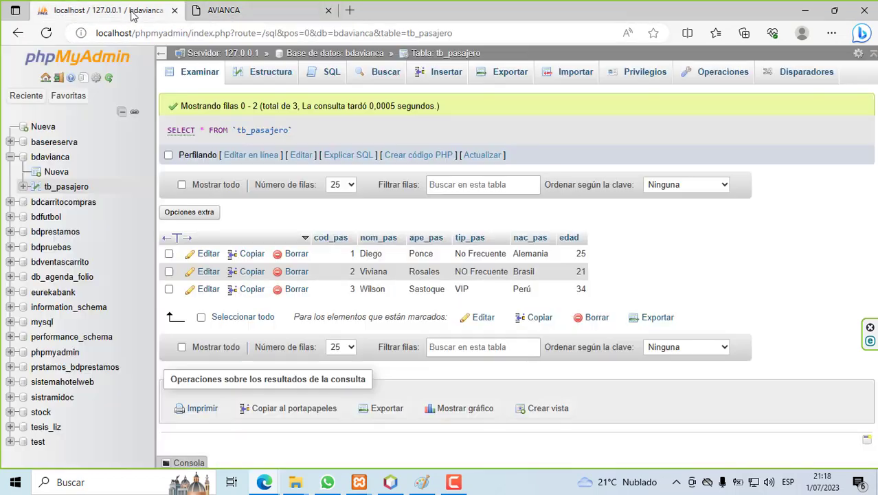
pyautogui.click(69, 188)
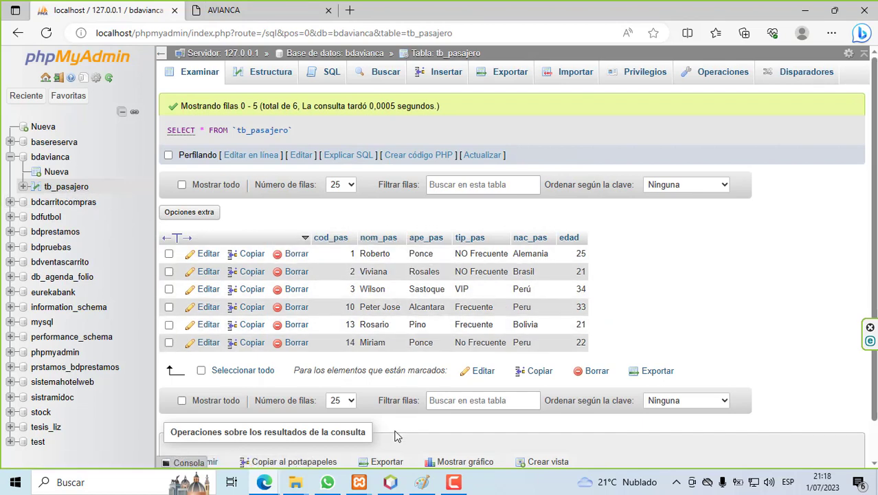
pyautogui.click(390, 482)
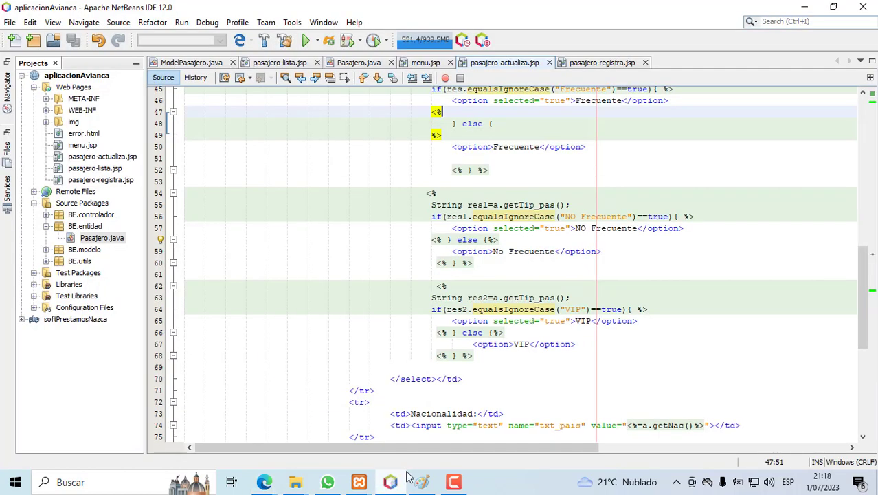